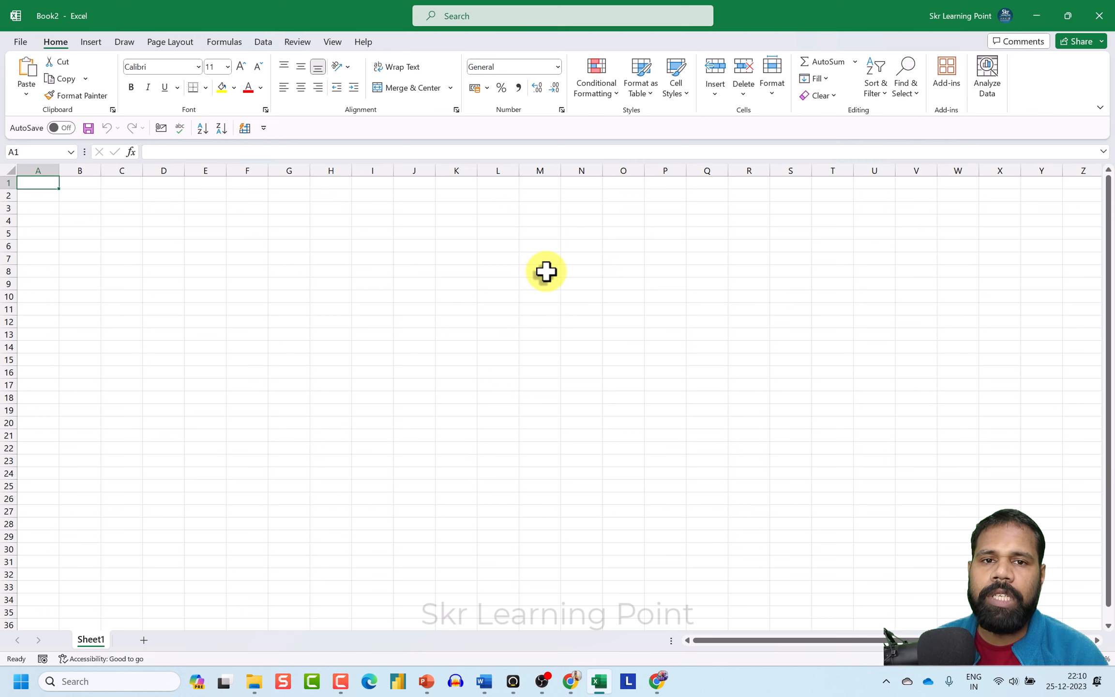
left_click(546, 271)
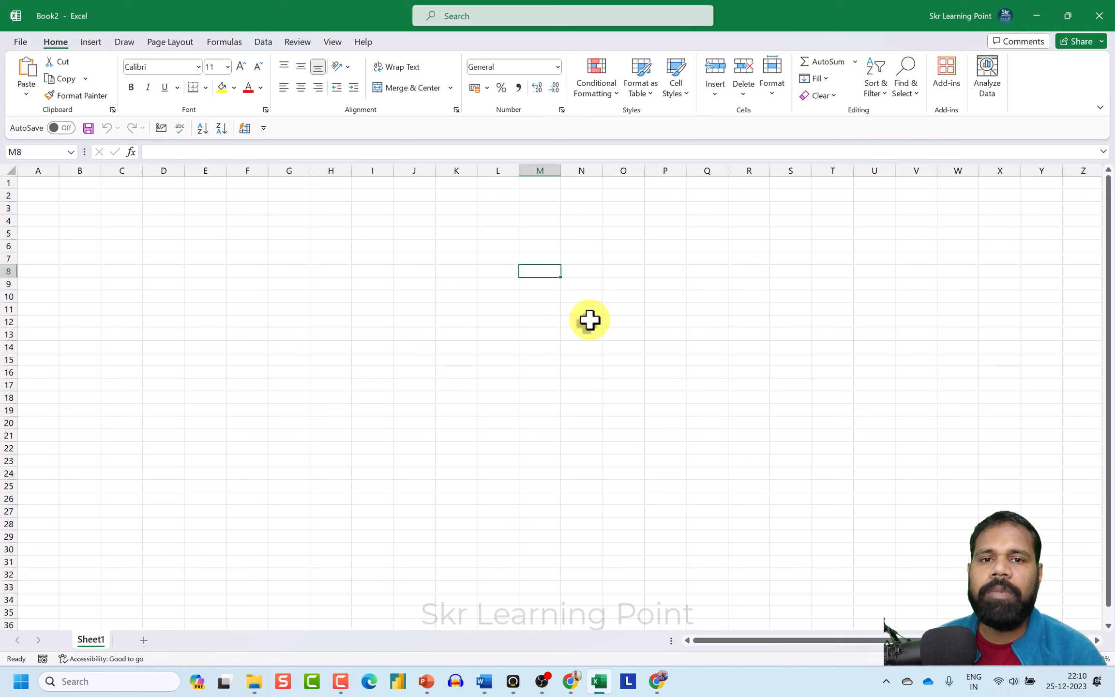
key("ctrl+s")
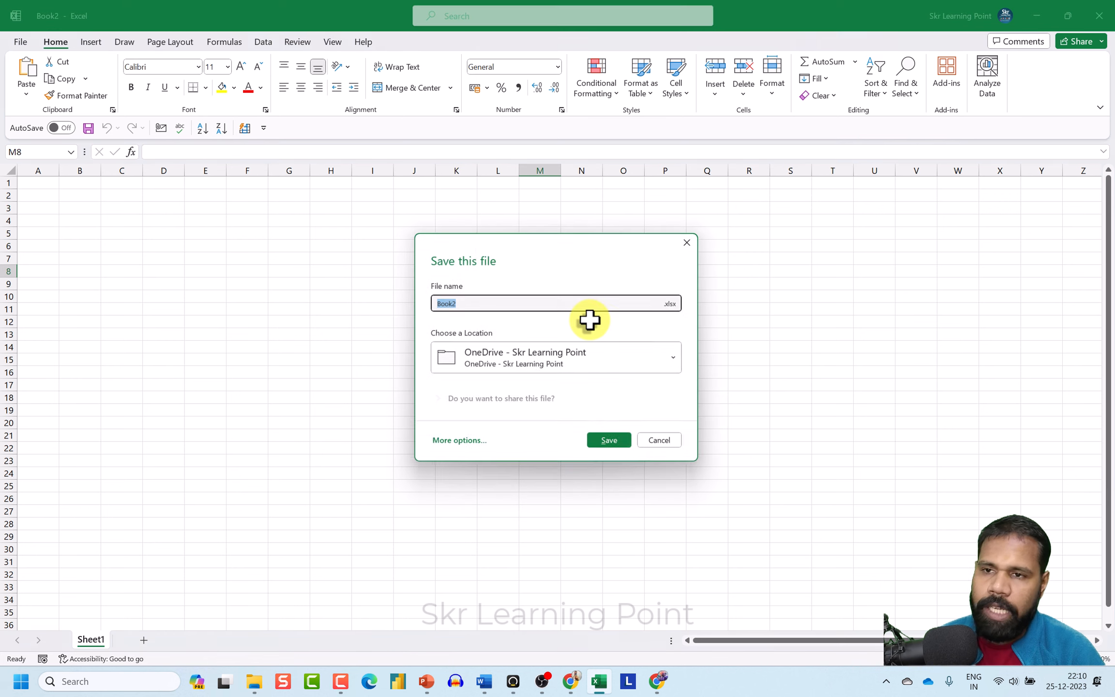
left_click(542, 304)
left_click_drag(542, 304, 276, 299)
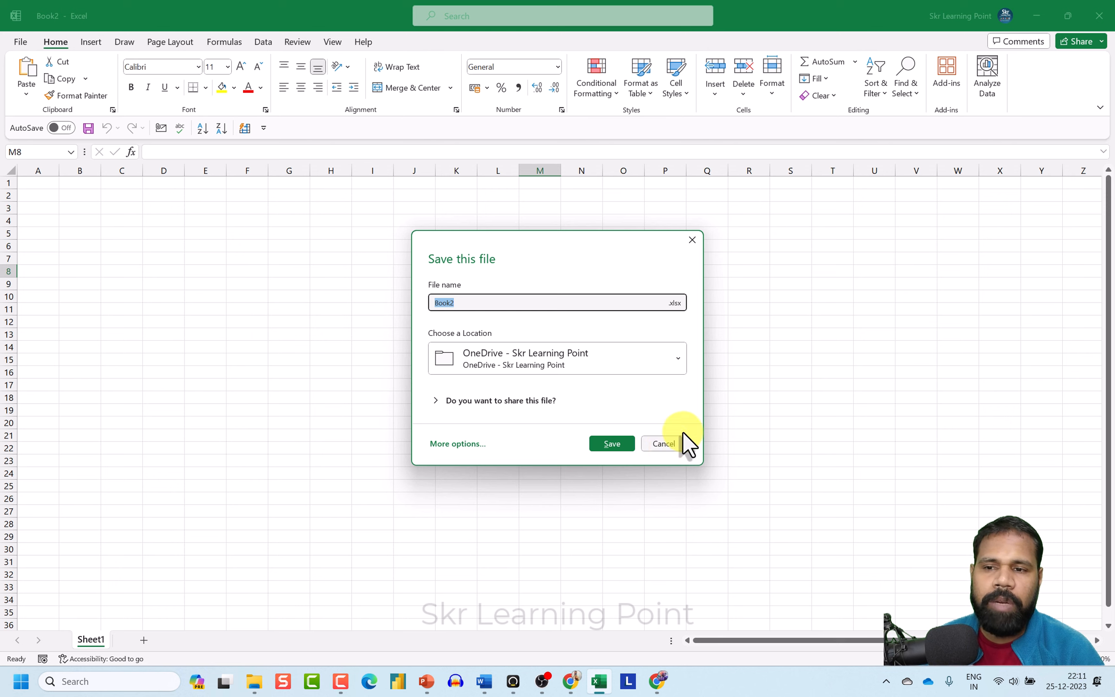
left_click(692, 238)
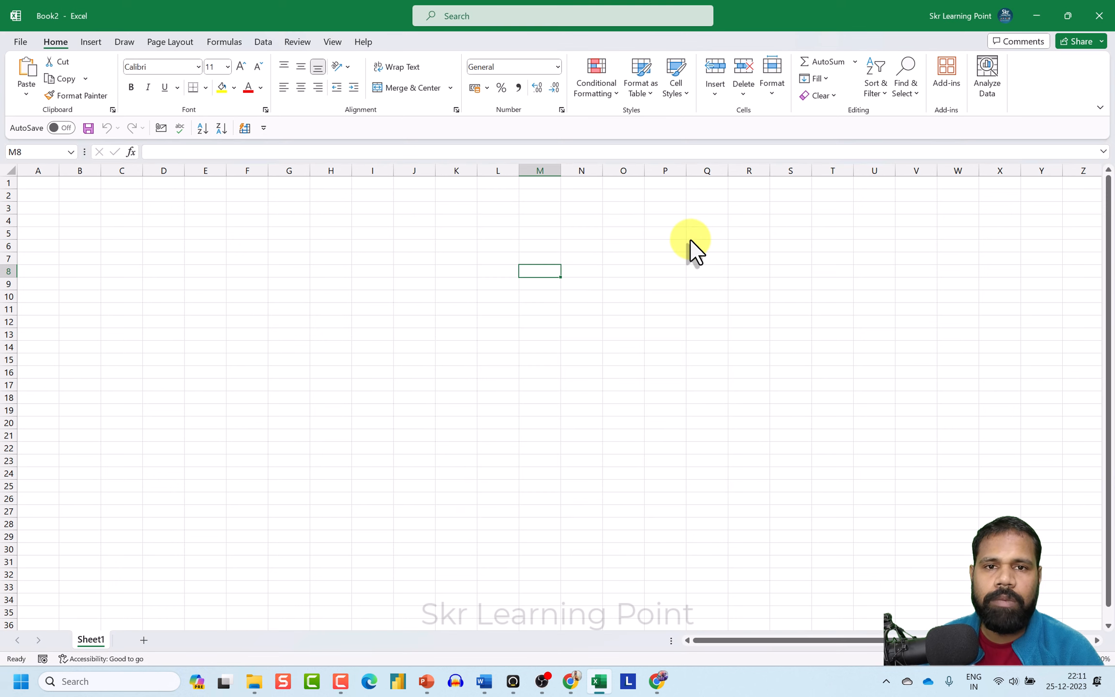
Step: Enter the text "Skr Learning Point" in cell H6, keeping that cell selected
left_click(343, 245)
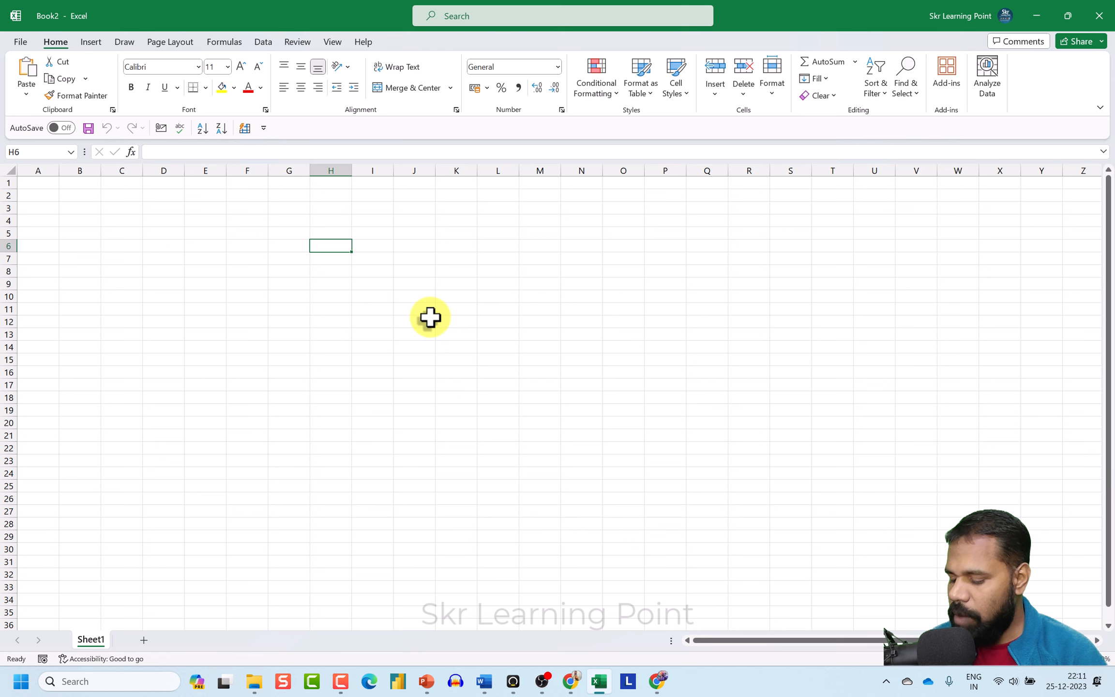
type("Skr ")
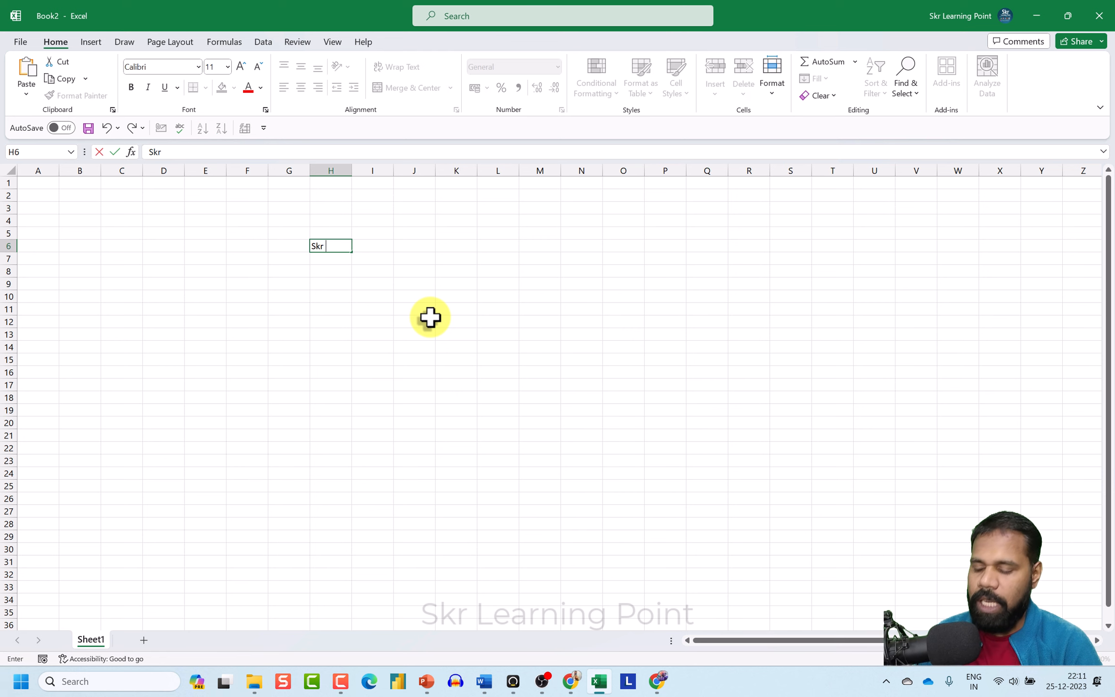
type("Learning")
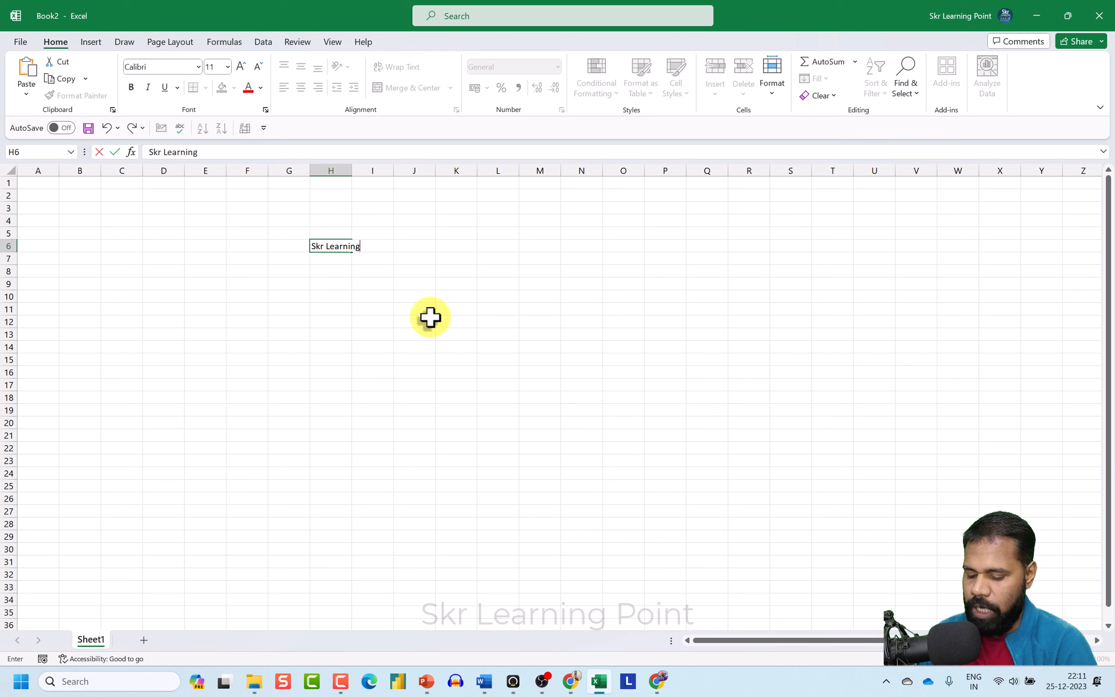
type(" Point")
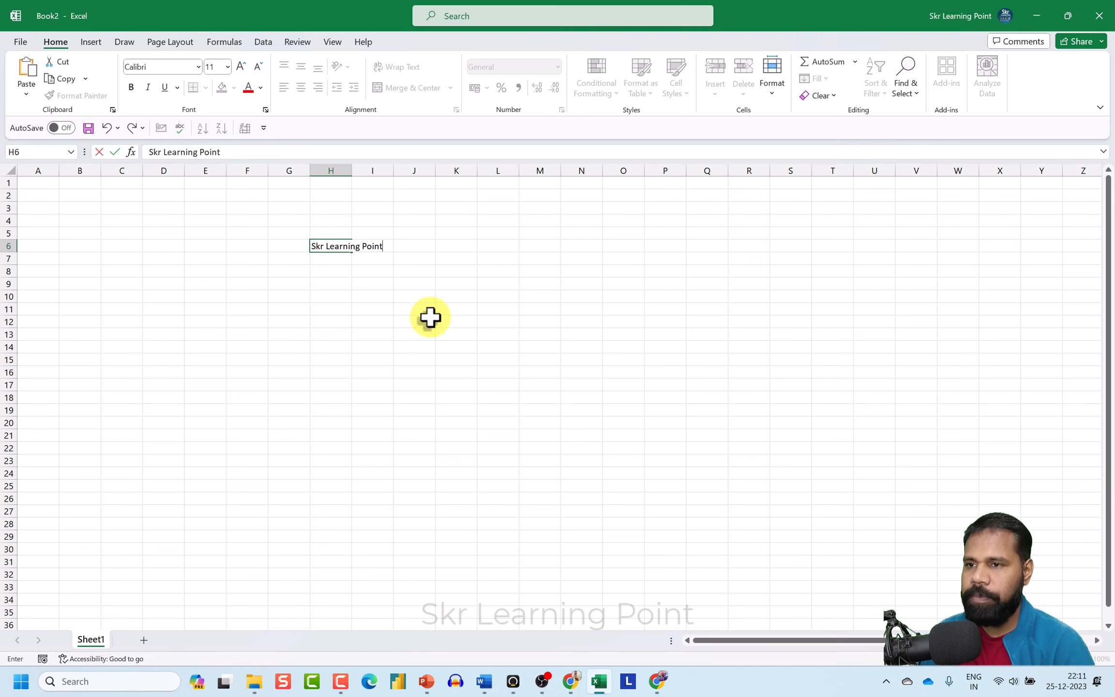
key("ctrl+Return")
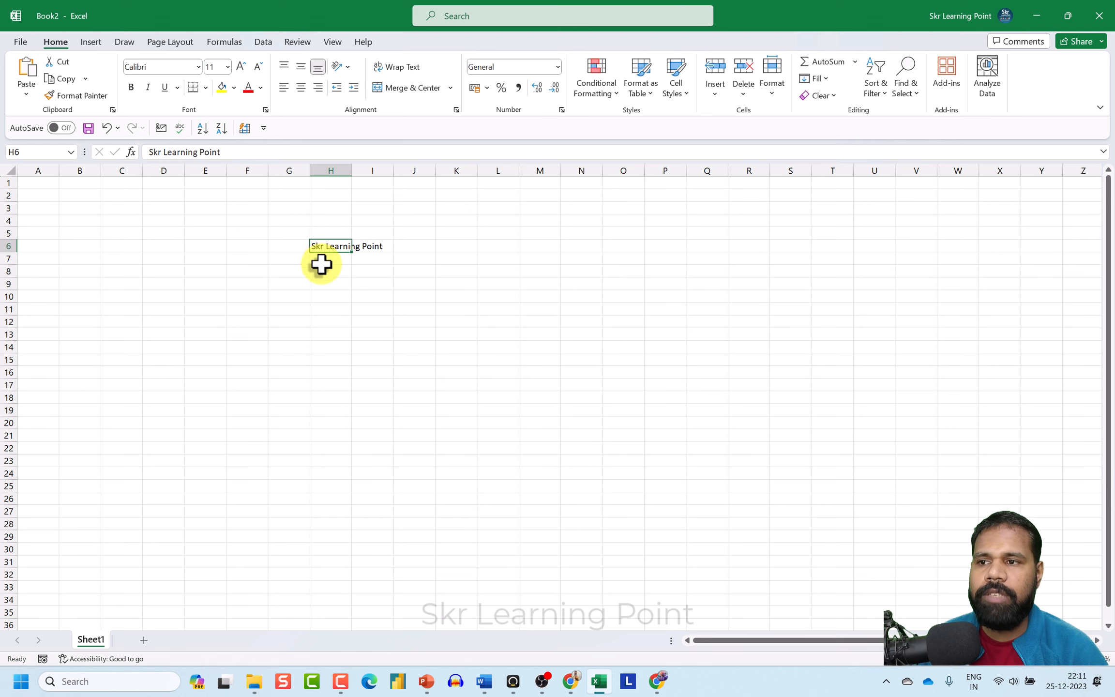
Step: Format the text in cell H6 as bold, italic and underlined
scroll(339, 276, "up", 4, "ctrl")
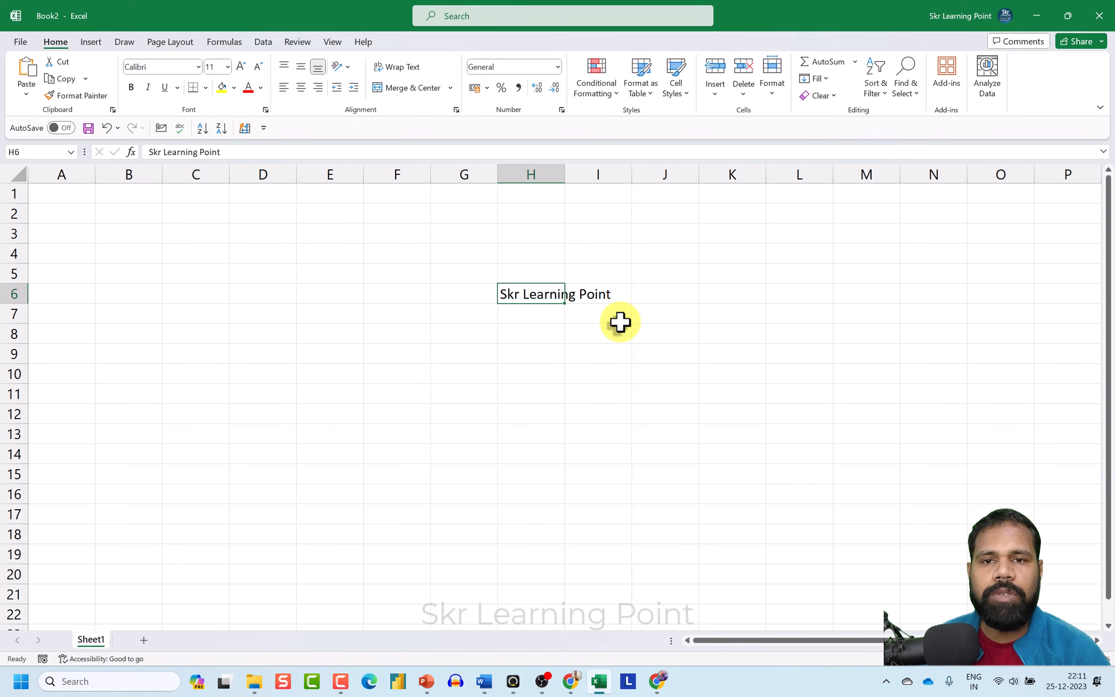
key("ctrl+b")
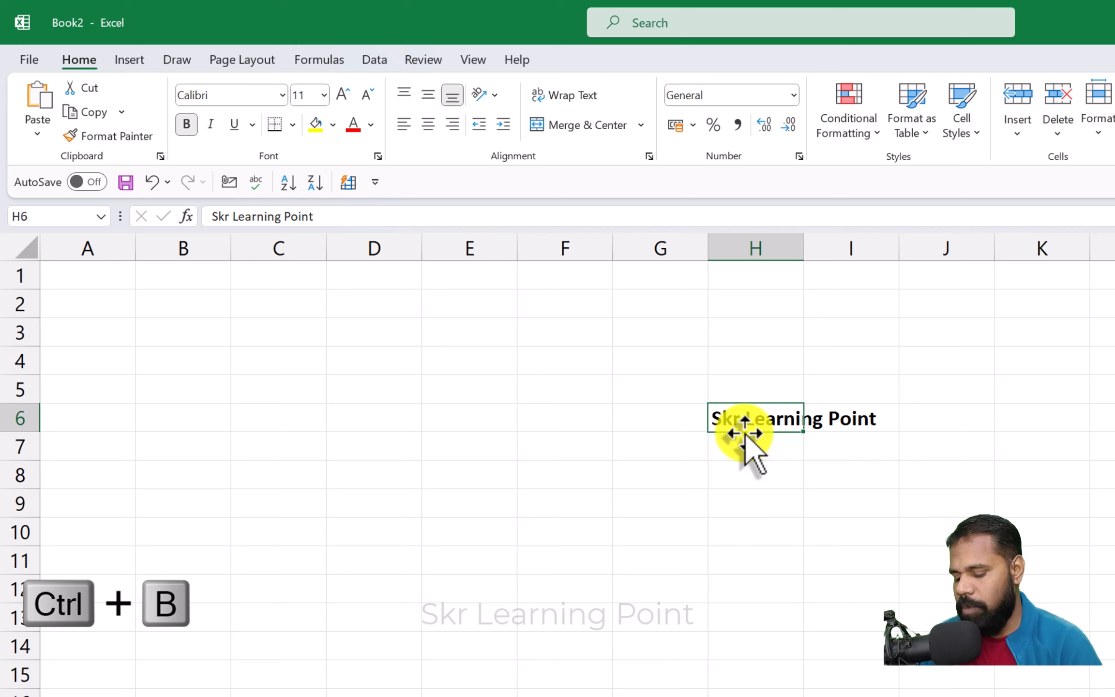
key("ctrl+i")
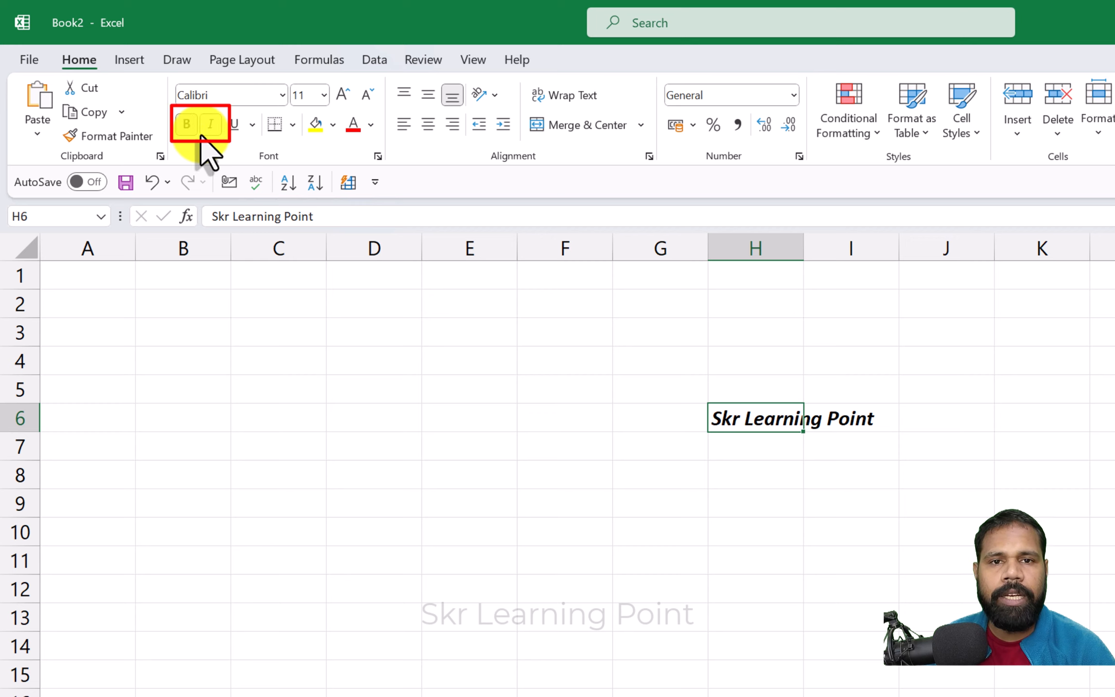
key("ctrl+u")
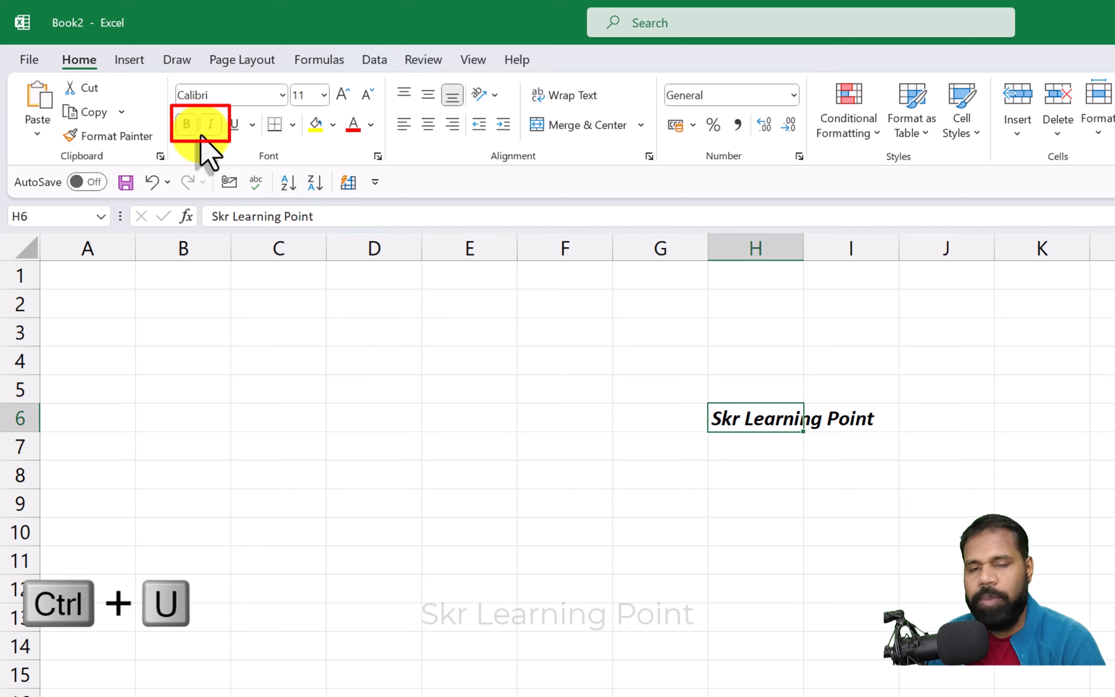
key("ctrl+u")
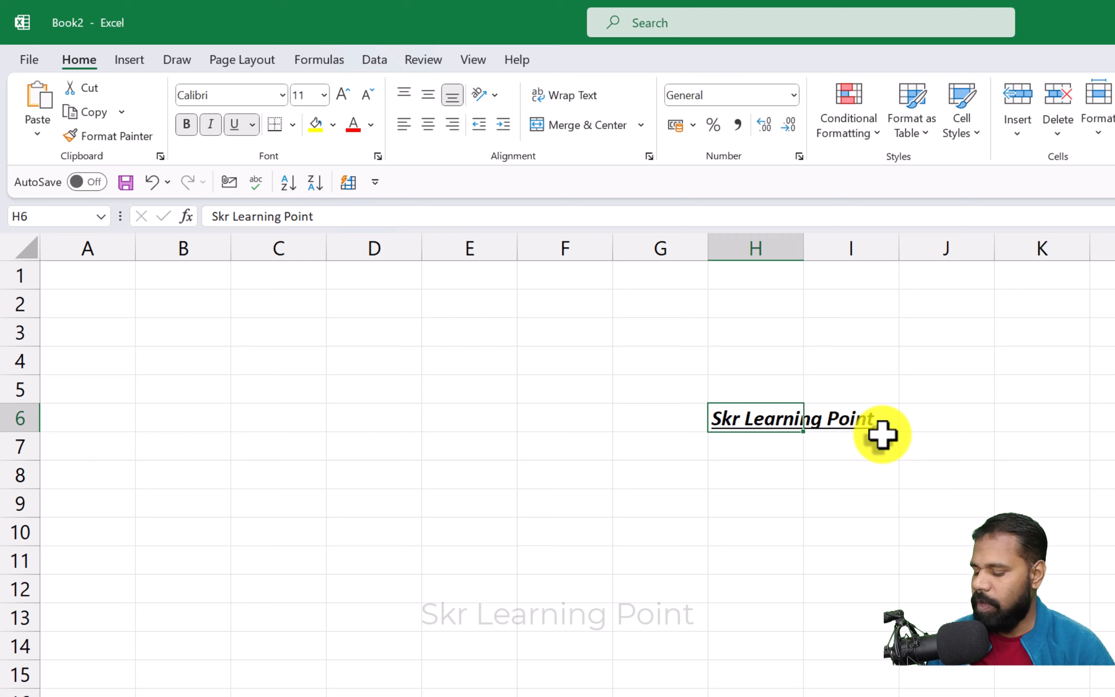
Step: Undo the underline, italic and bold formatting of the text in cell H6
key("ctrl+z")
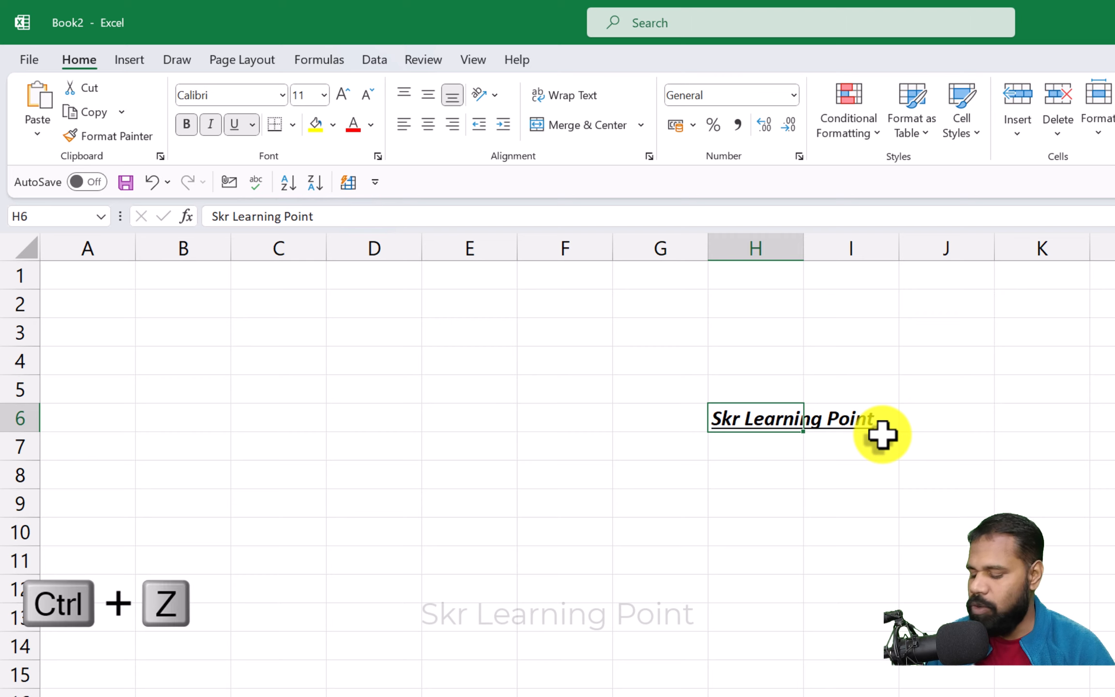
key("ctrl+z")
key("ctrl+z")
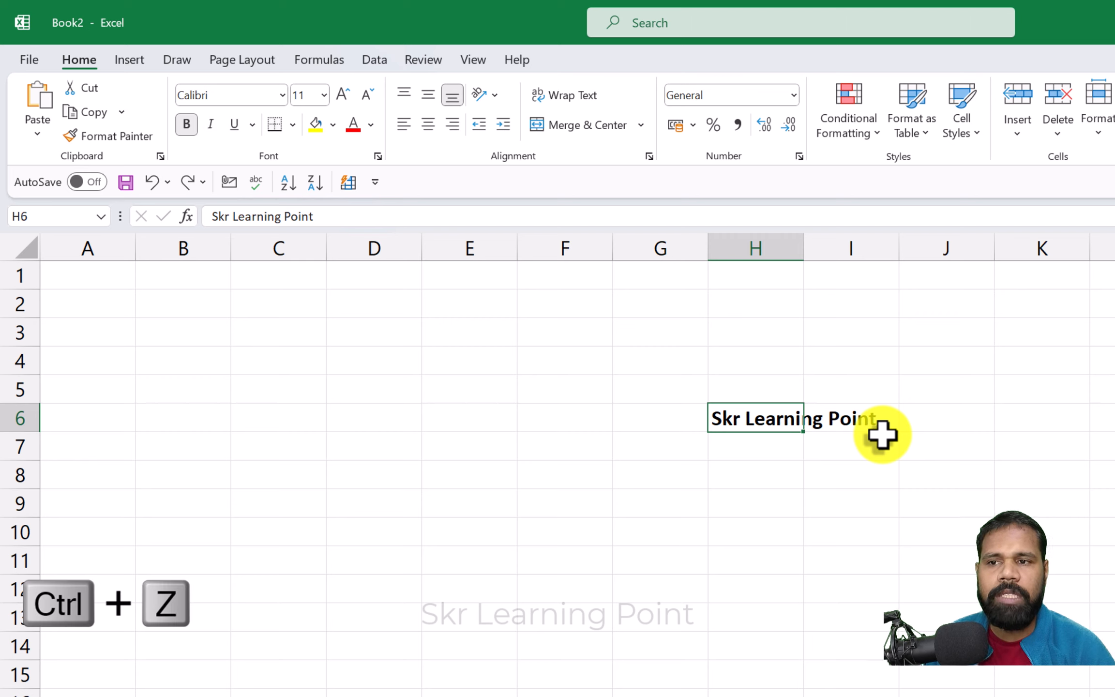
key("ctrl+z")
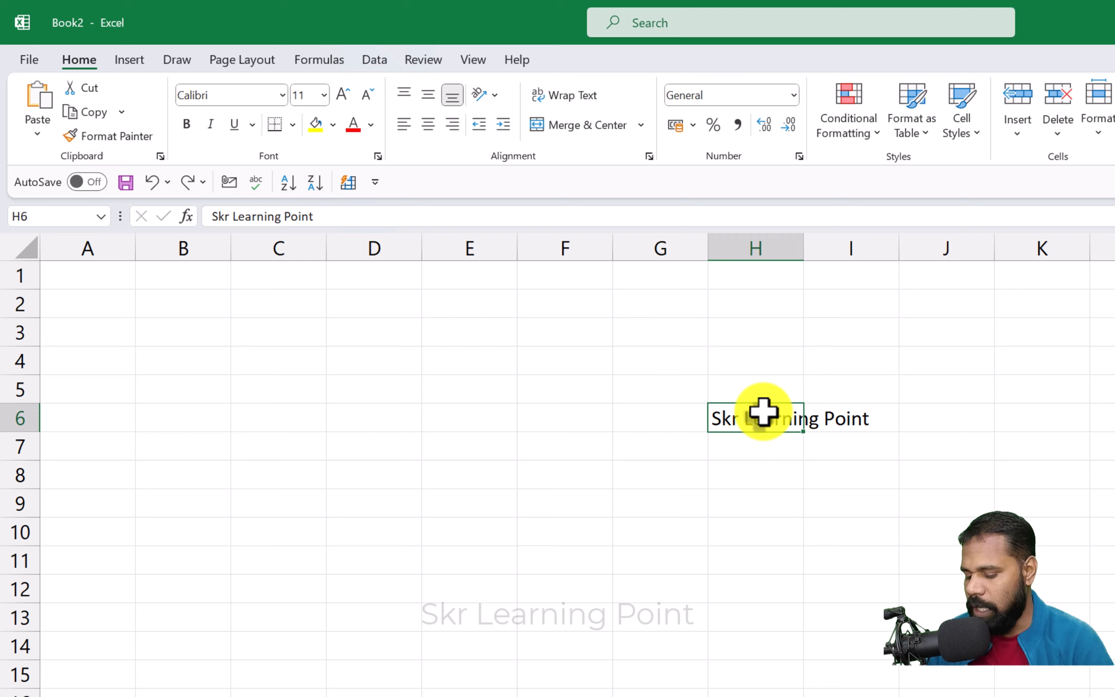
Step: Redo the bold, italic and underline formatting of the text in cell H6
key("ctrl+y")
key("ctrl+y")
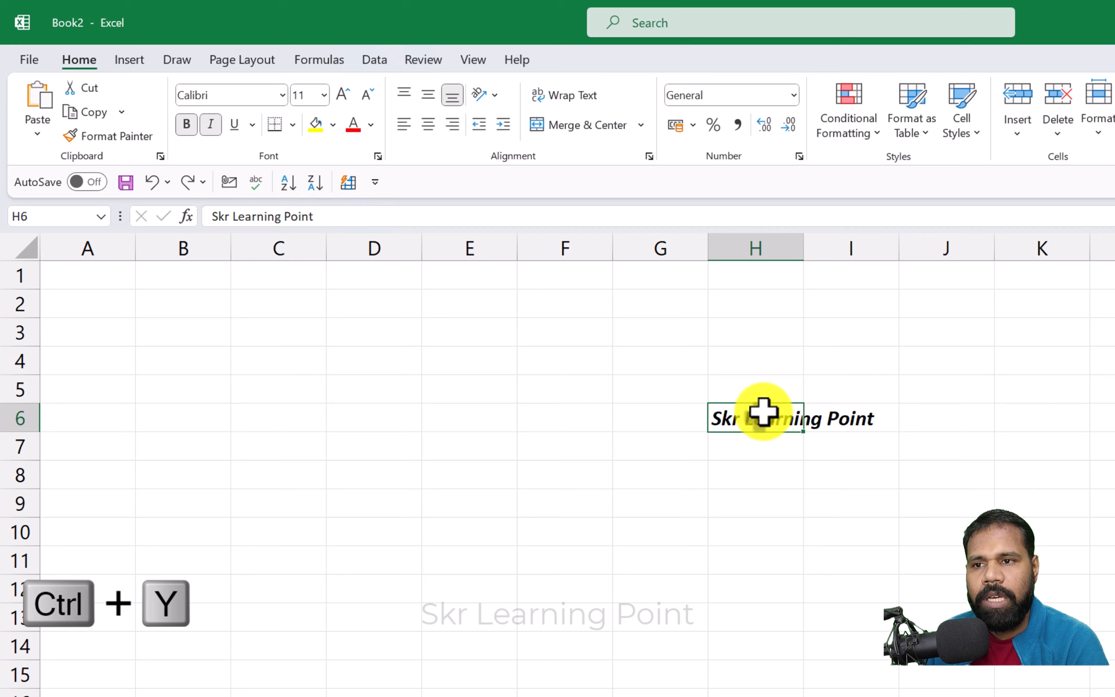
key("ctrl+y")
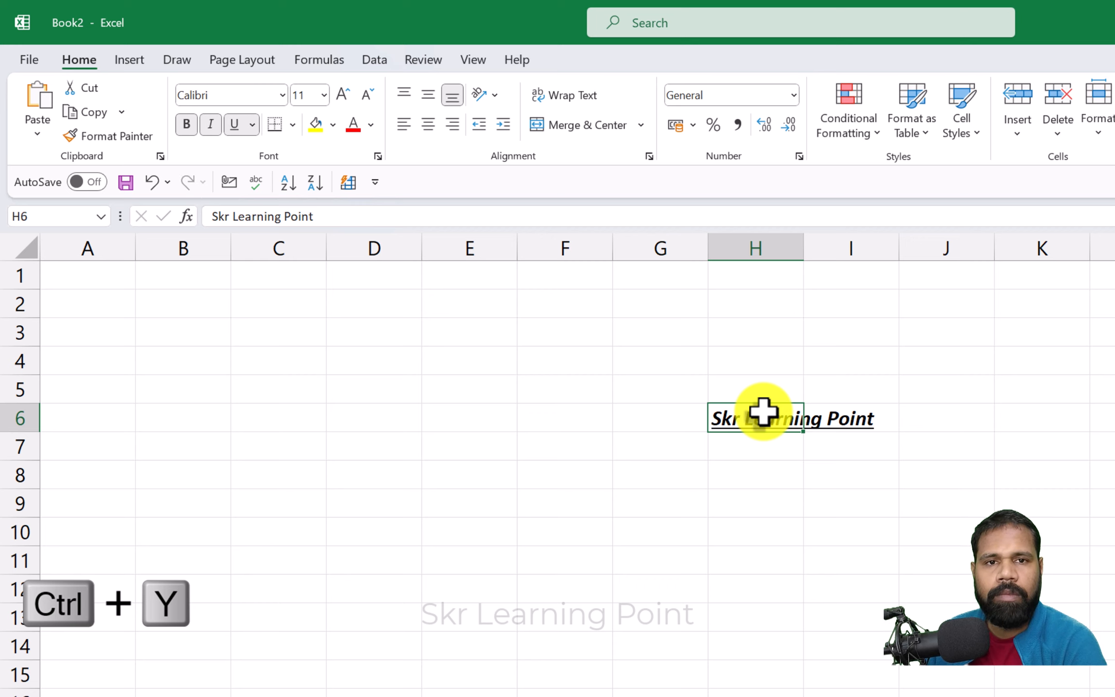
left_click(778, 467)
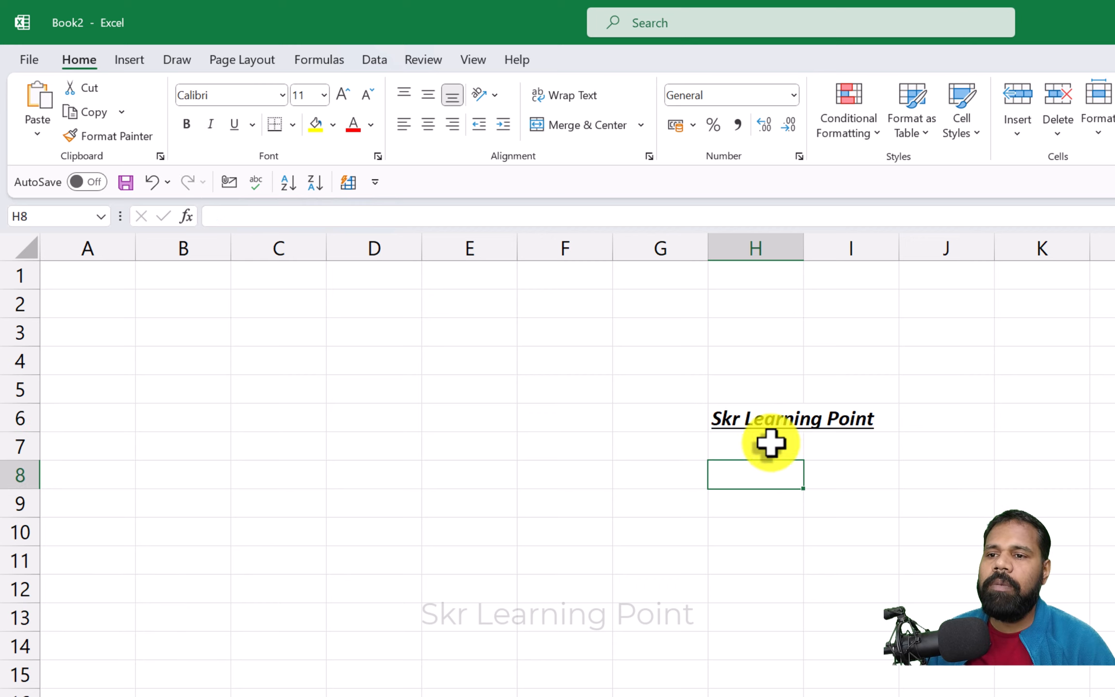
left_click(743, 419)
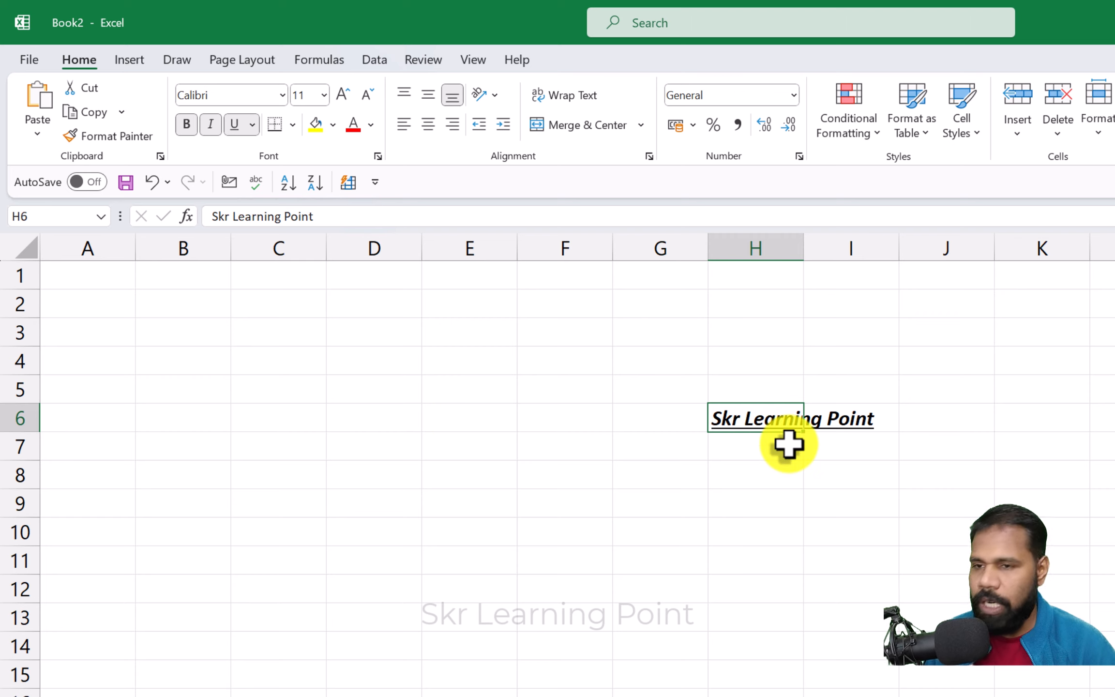
left_click(278, 352)
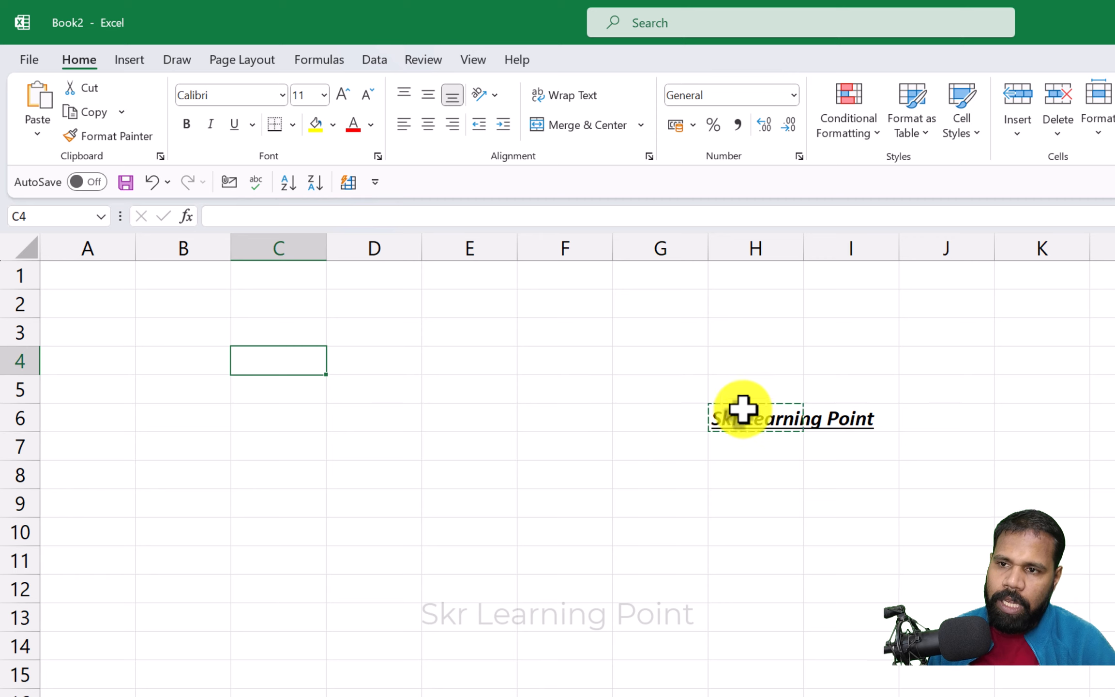
Step: Move the formatted "Skr Learning Point" text from cell H6 to cell C4 by cutting and pasting
left_click(777, 415)
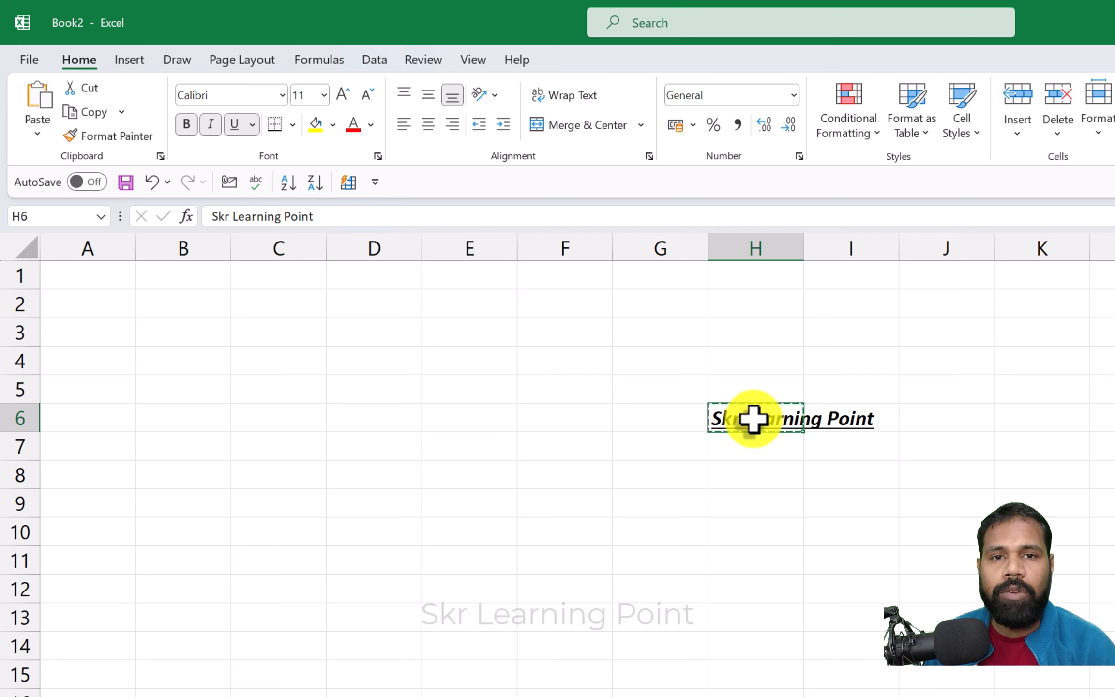
key("ctrl+x")
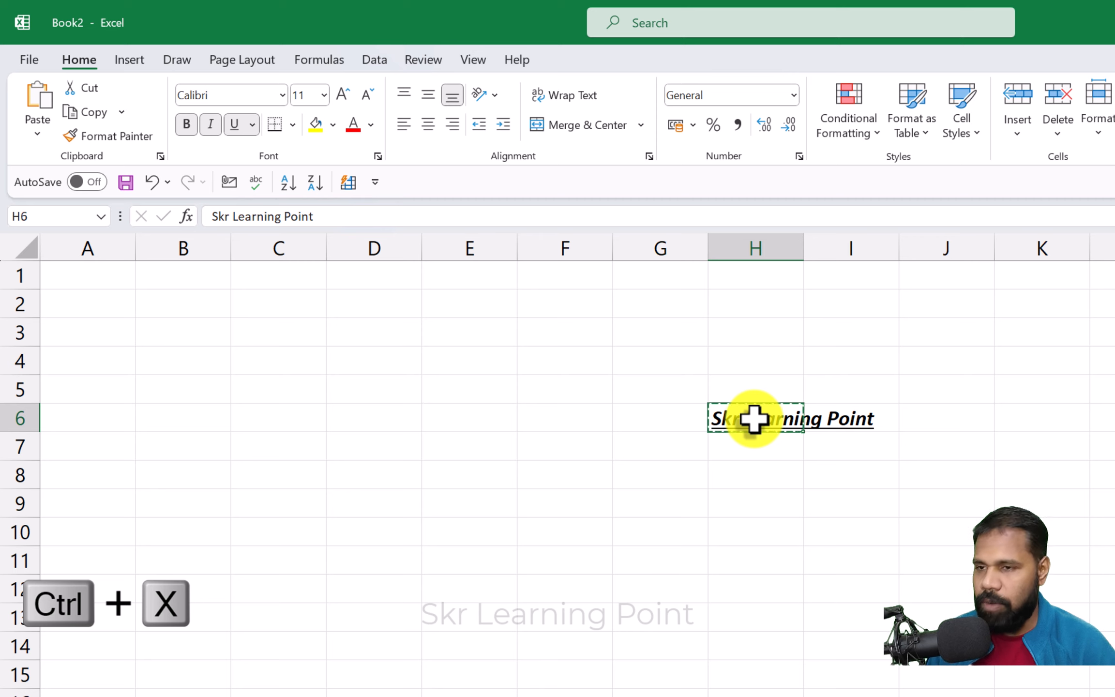
left_click(299, 392)
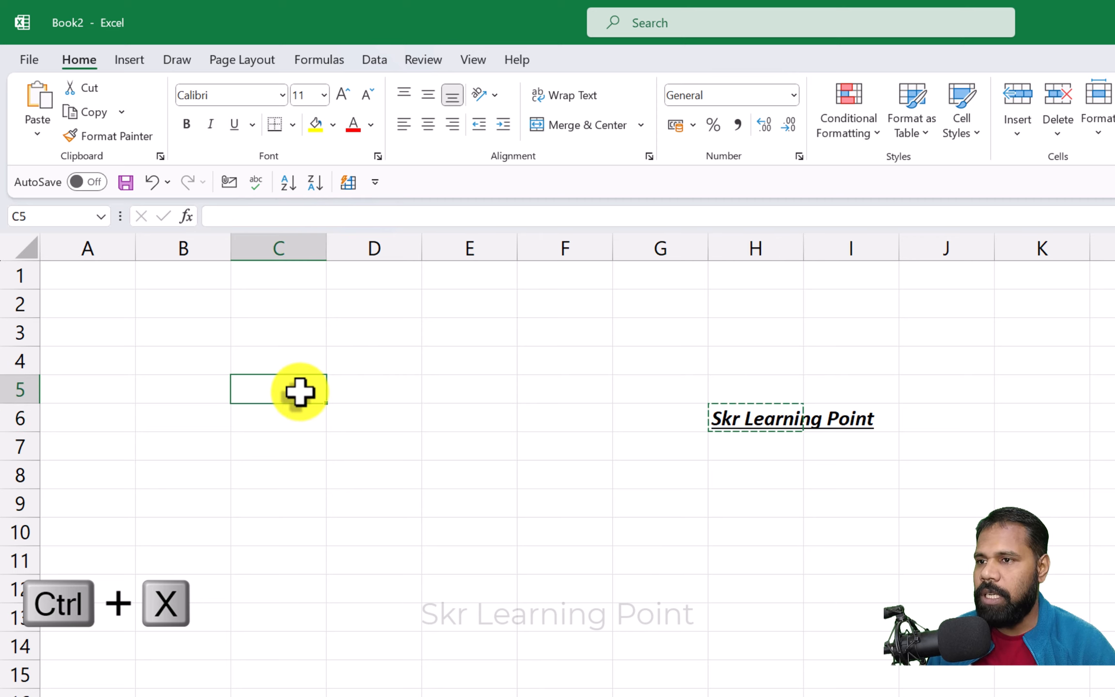
left_click(294, 368)
key("ctrl+v")
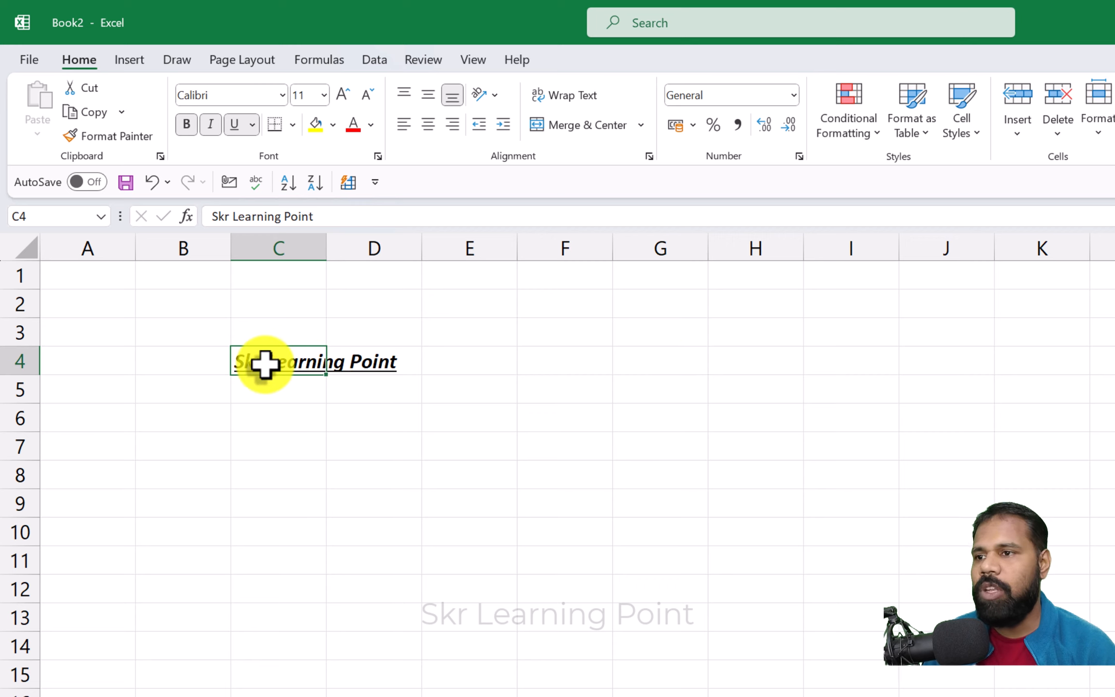
Step: Copy the "Skr Learning Point" text from cell C4 into cell G4 and clear the copy marquee
key("ctrl+c")
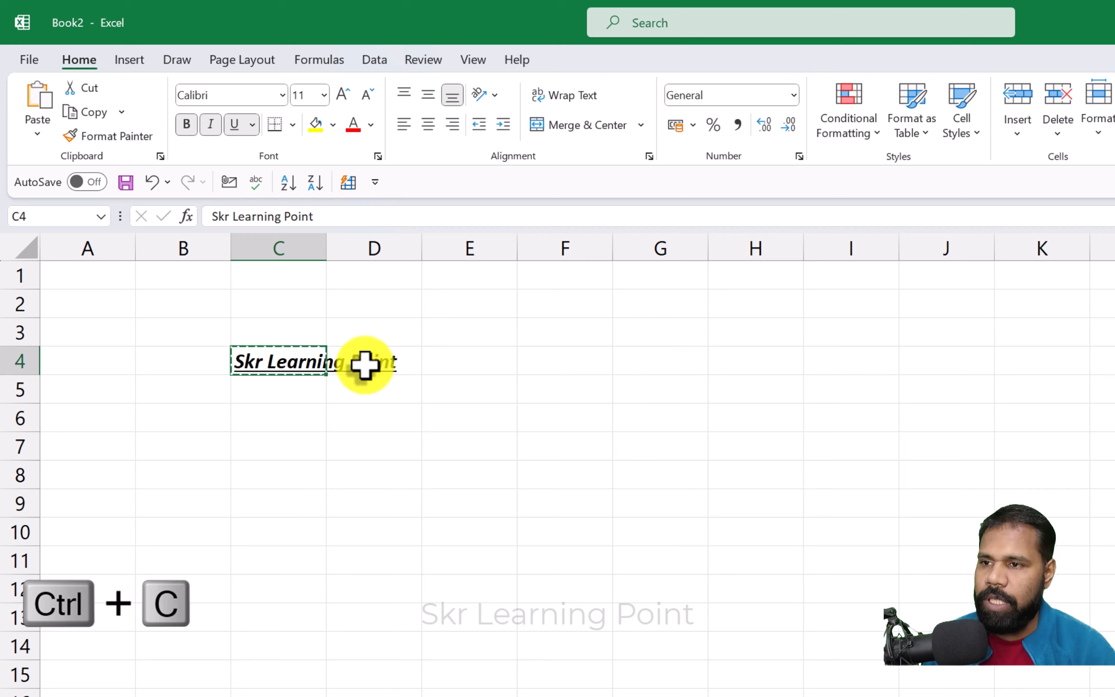
left_click(673, 371)
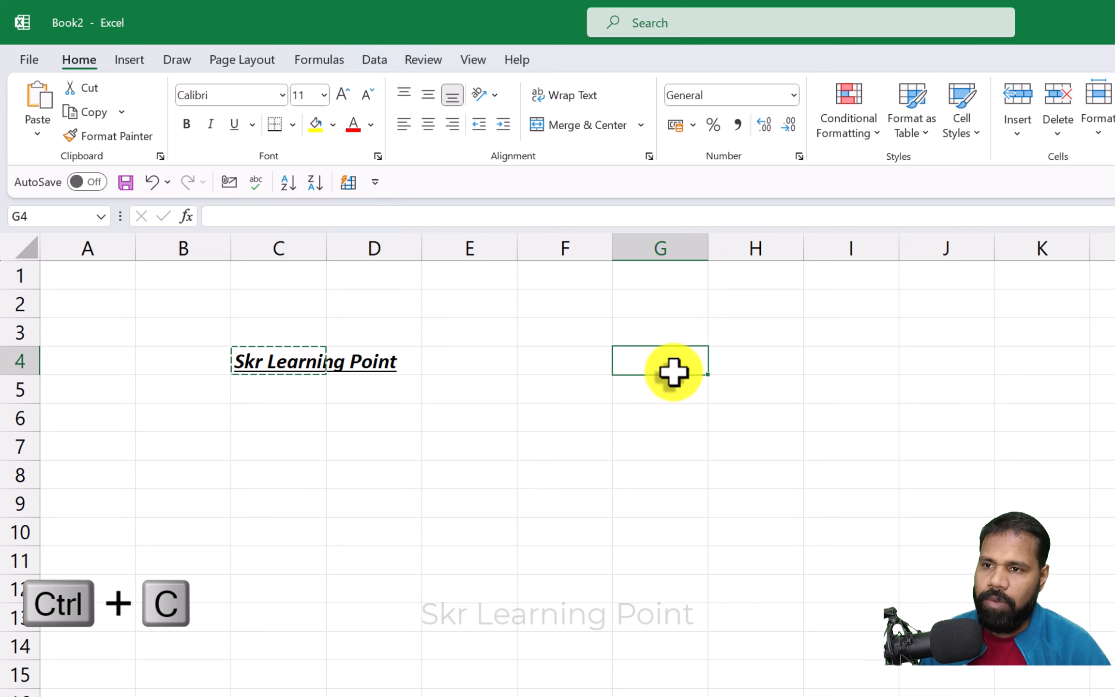
key("ctrl+v")
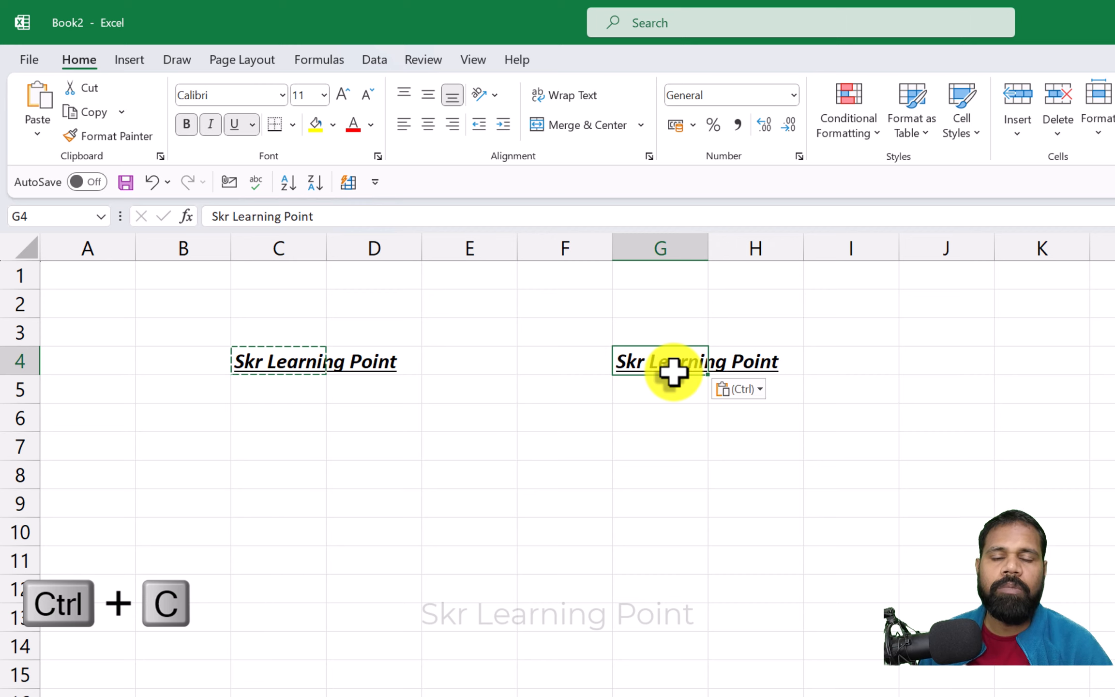
left_click(342, 434)
left_click(251, 405)
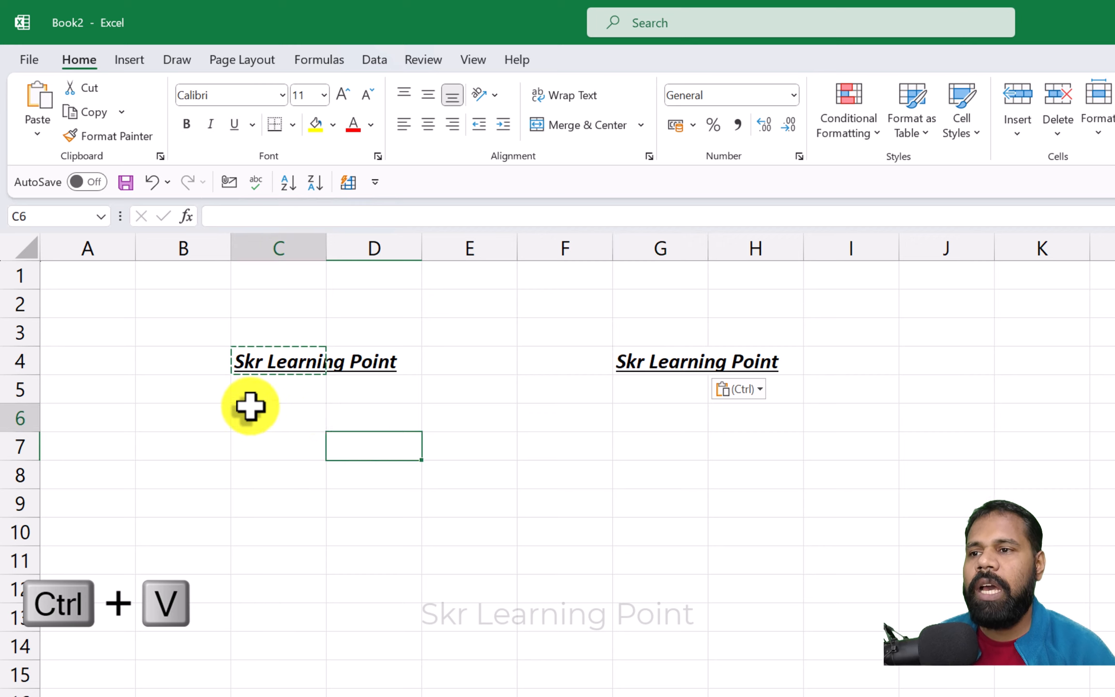
key("Escape")
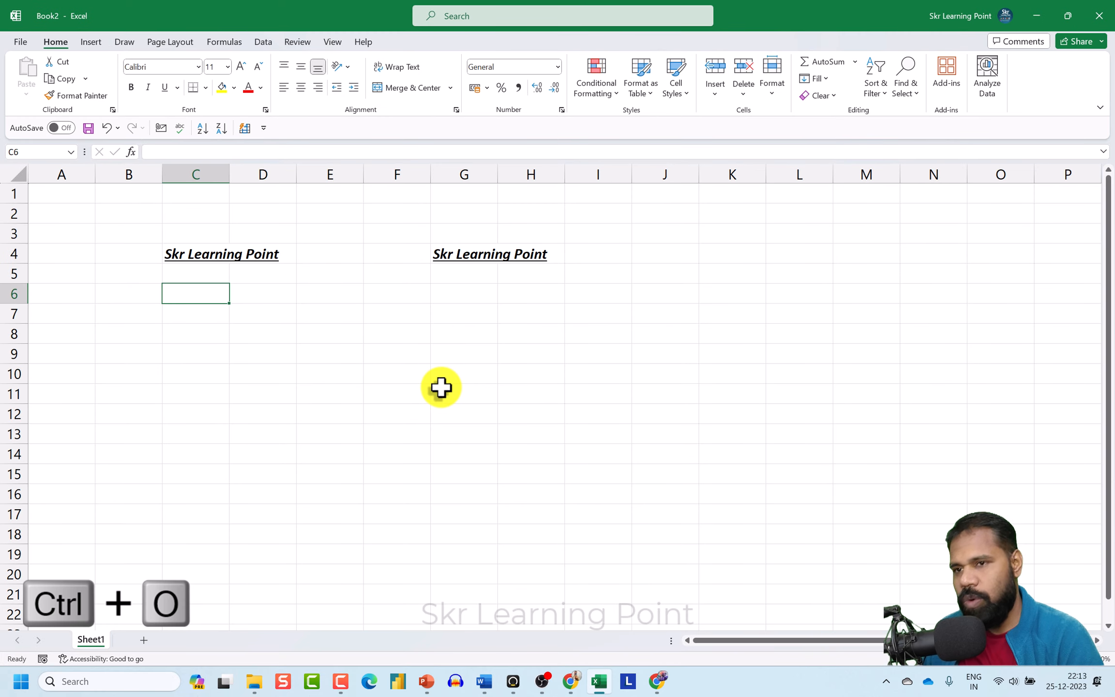
Step: Open the recent workbook Semple file.xlsx
key("ctrl+o")
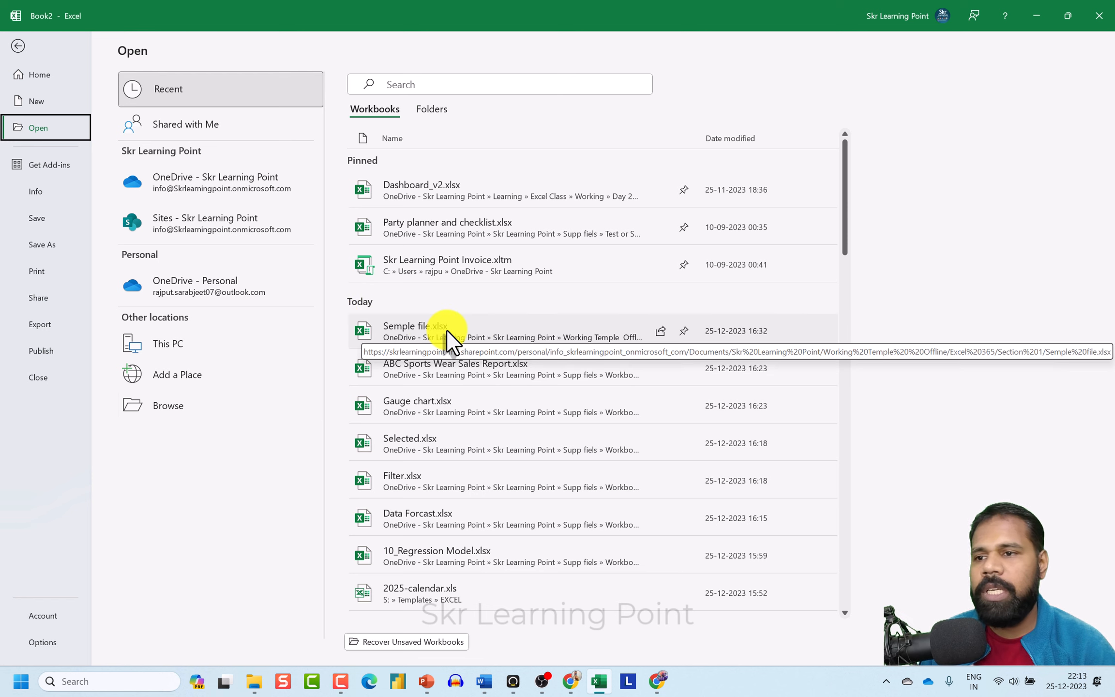
left_click(481, 330)
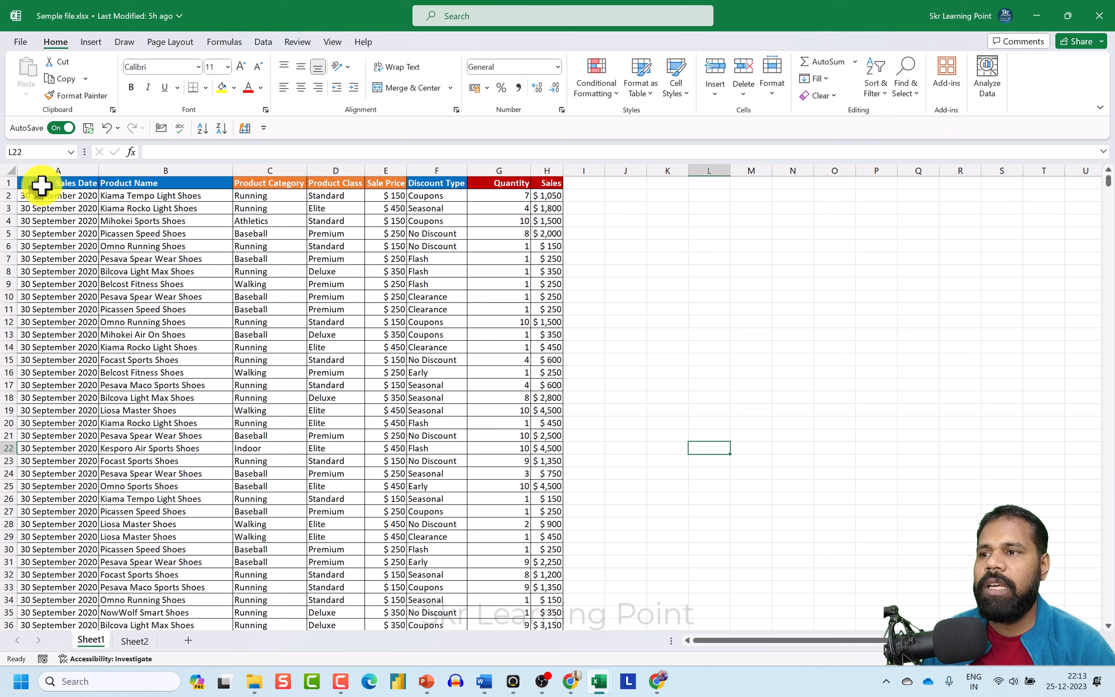
left_click(235, 233)
left_click(110, 281)
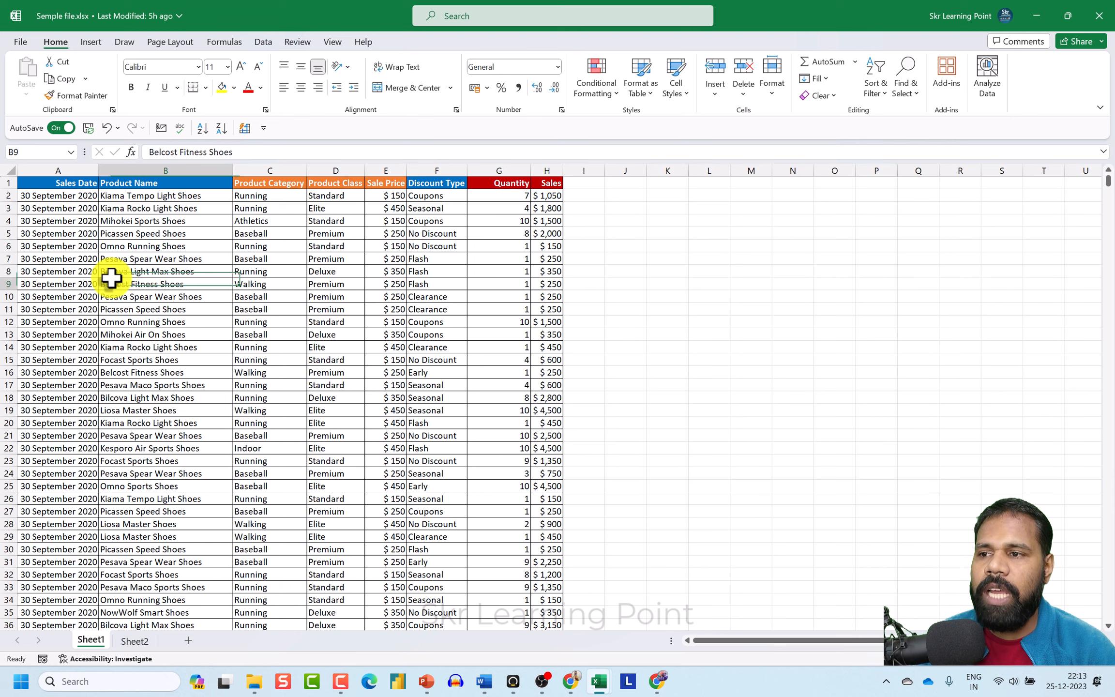
left_click(247, 390)
left_click(237, 359)
left_click(200, 337)
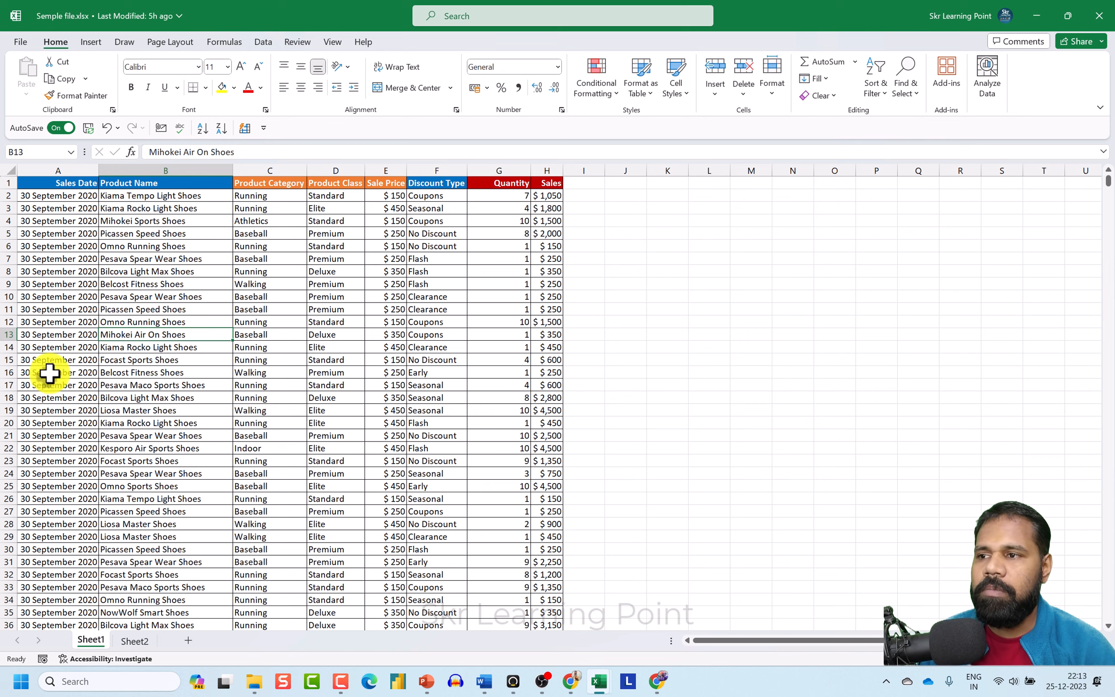
left_click(357, 361)
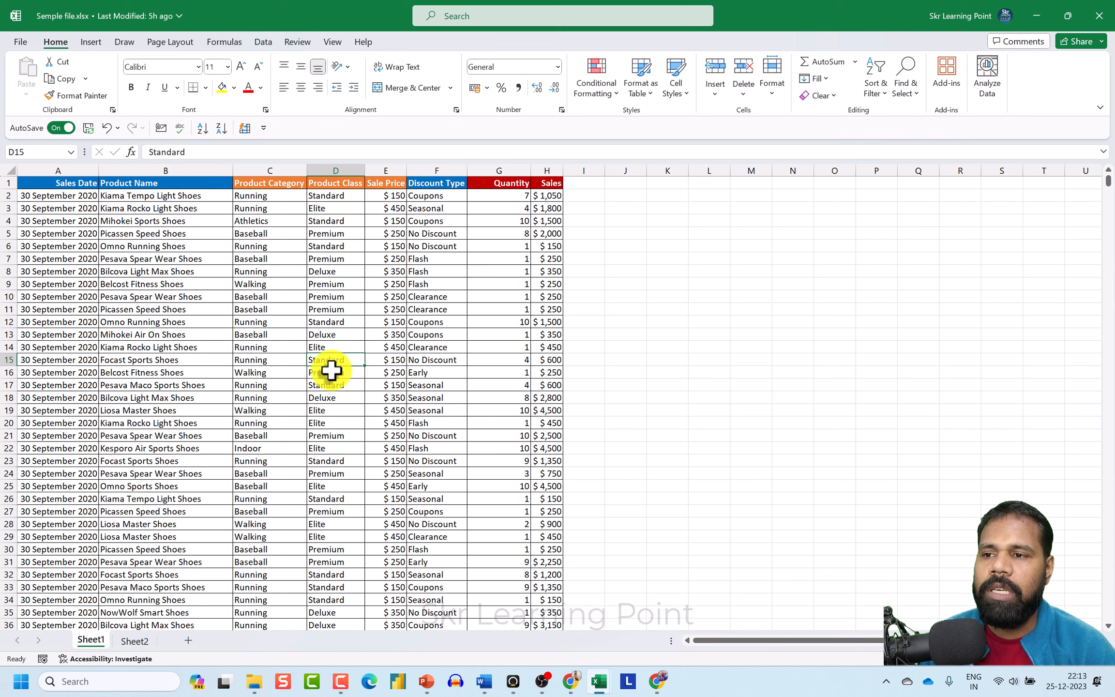
left_click(265, 362)
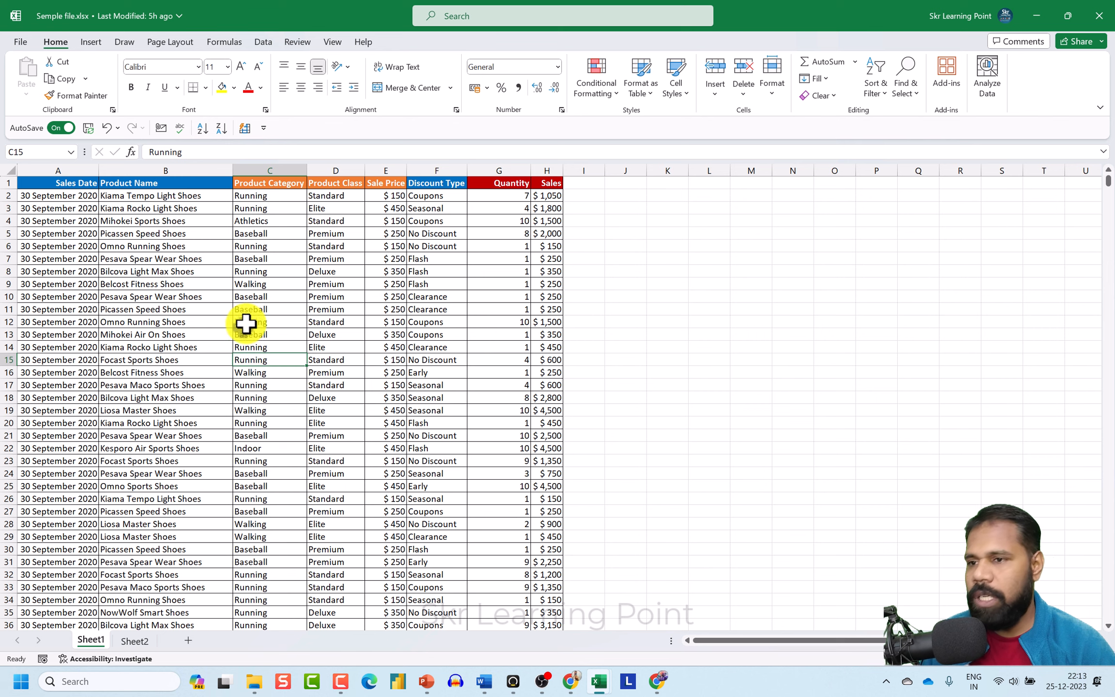
left_click(213, 295)
left_click(125, 222)
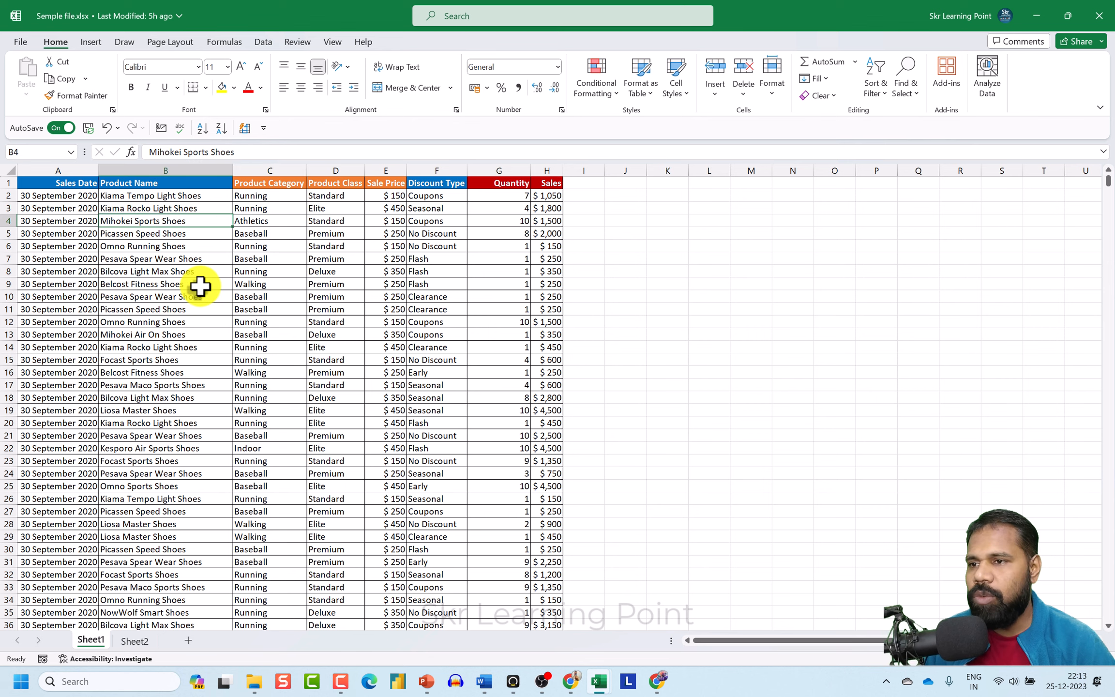
Step: Select the whole sales data table starting from cell B9, and repeat the selection from cell C14
left_click(200, 286)
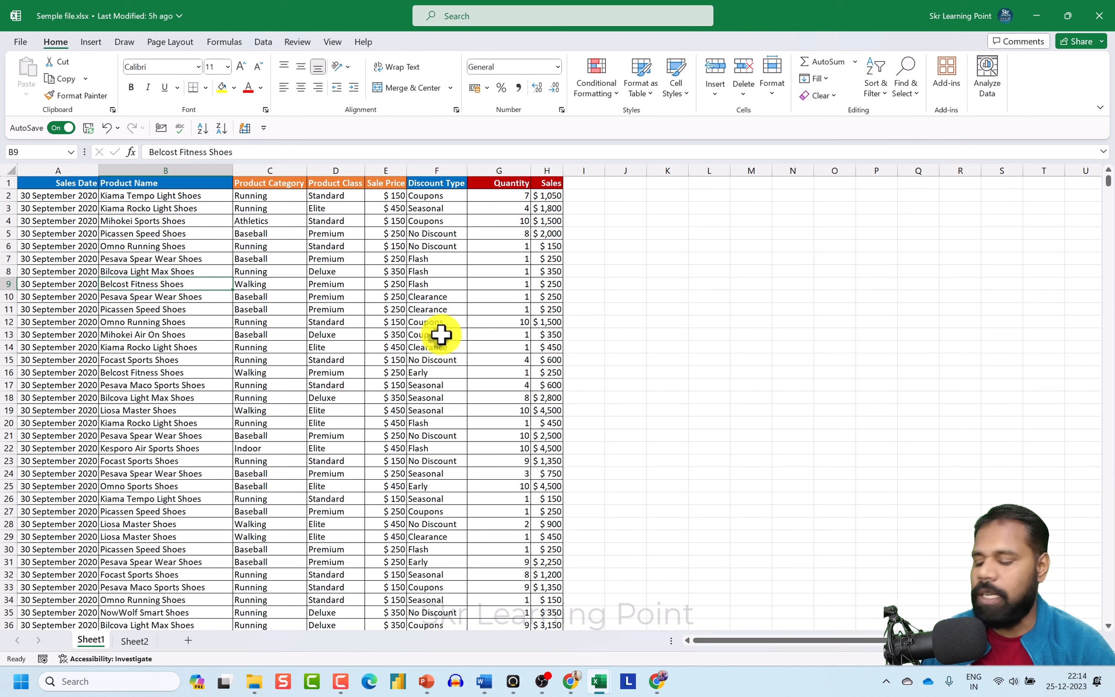
key("ctrl+a")
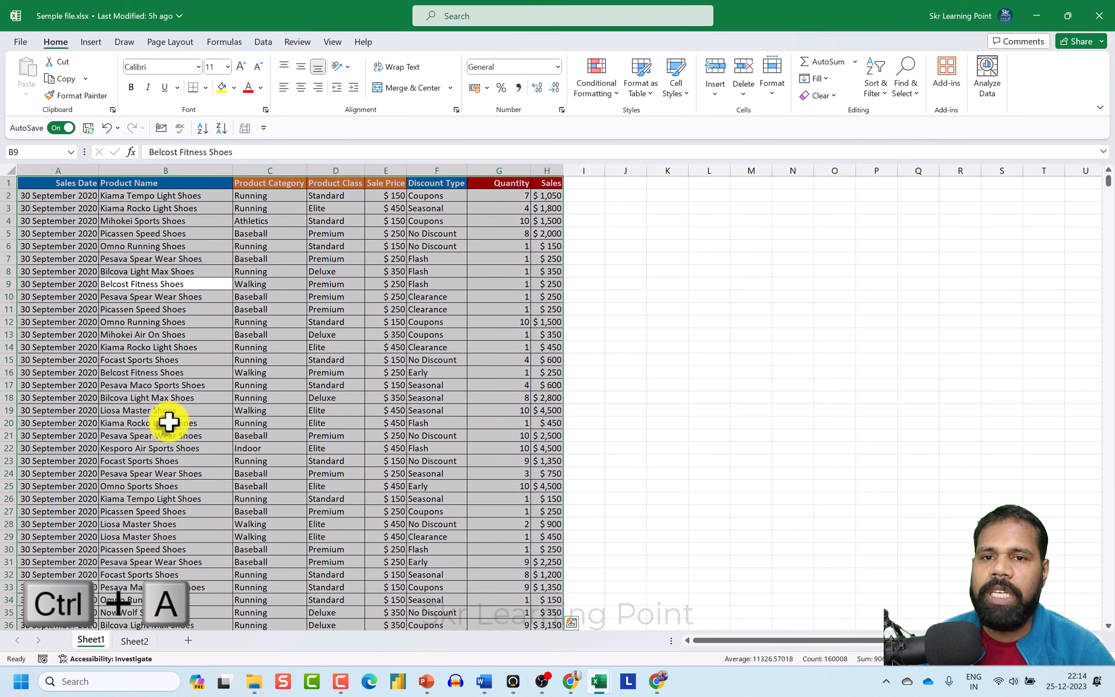
left_click(268, 348)
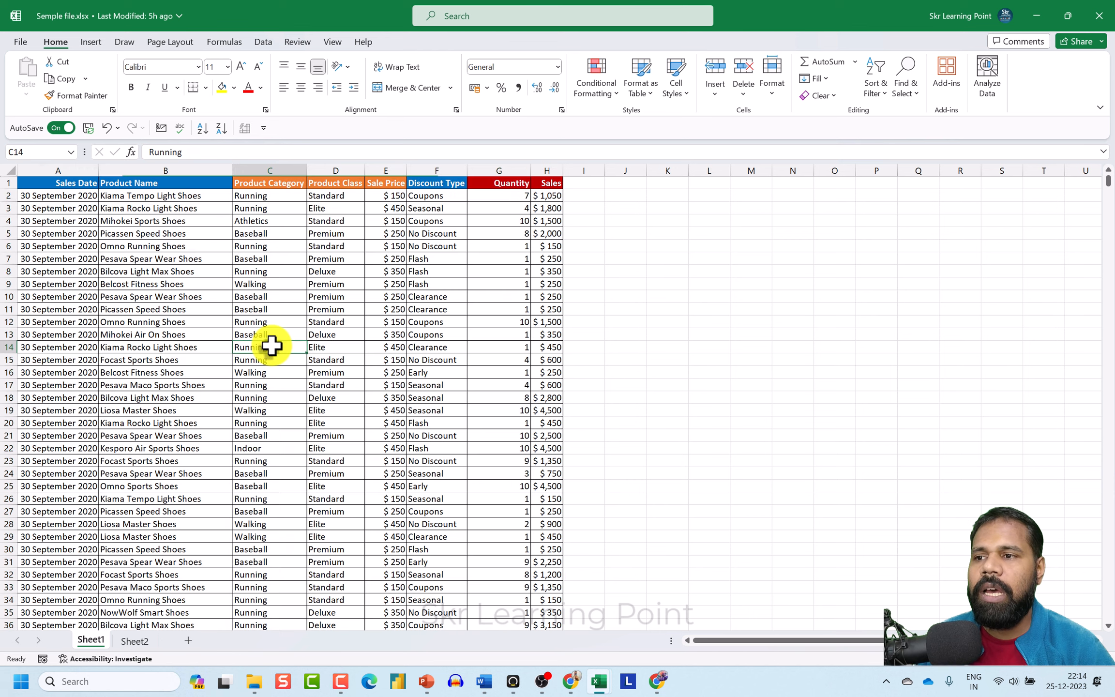
key("ctrl+a")
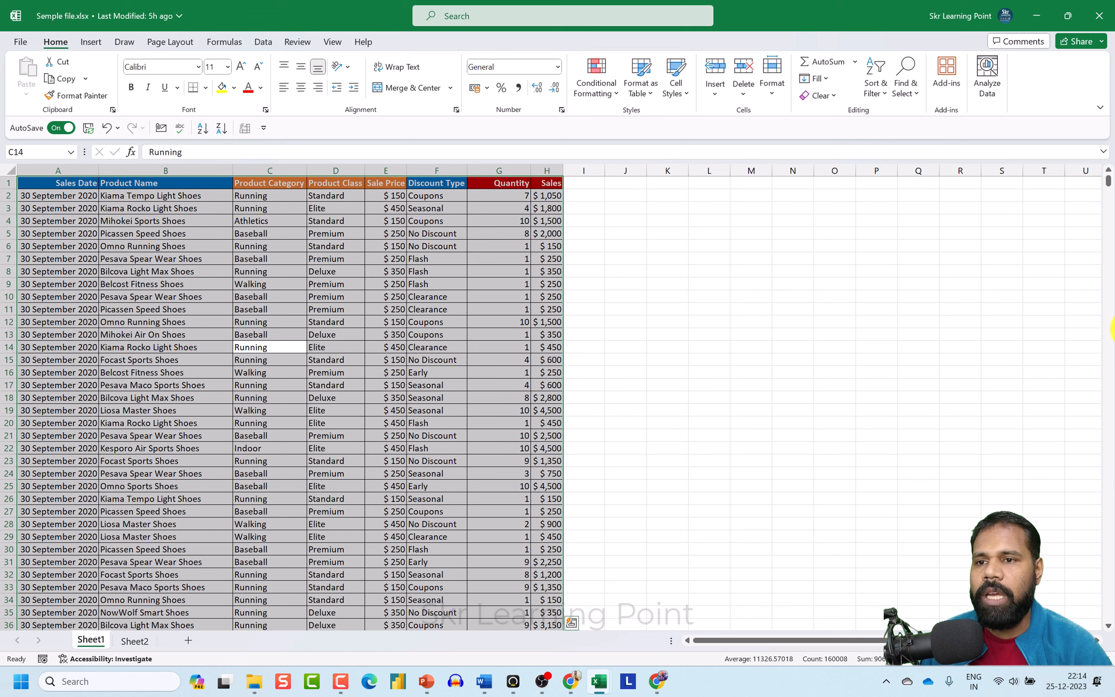
Step: Select the entire worksheet from empty cell N13, and select only the data table from cell C10
left_click(807, 331)
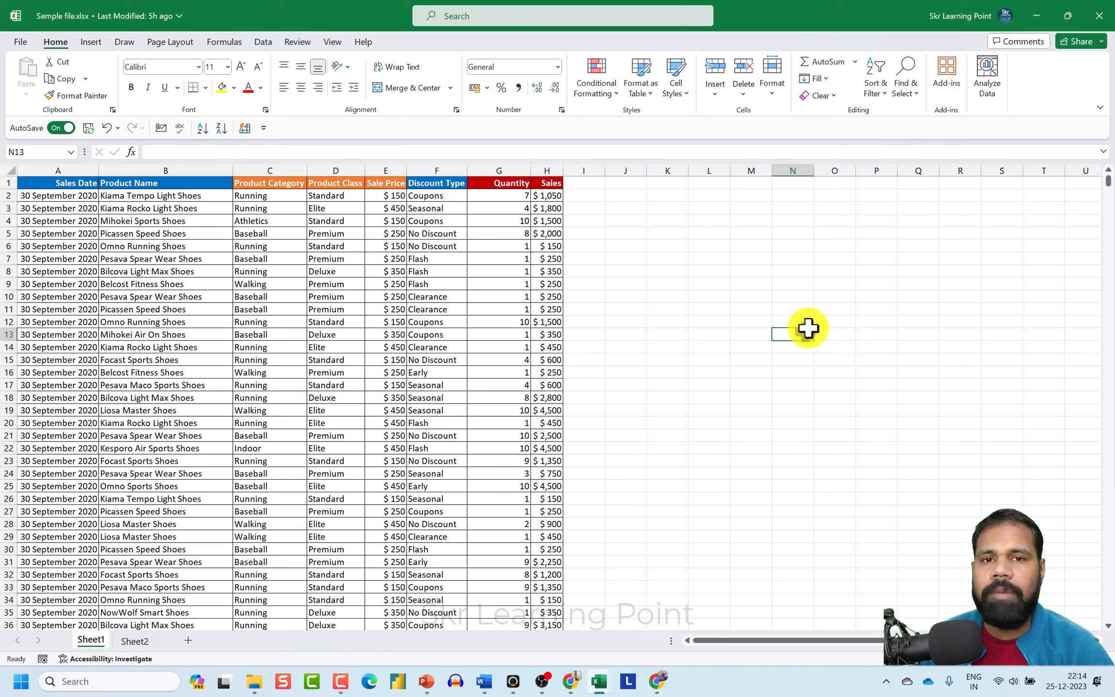
key("ctrl+a")
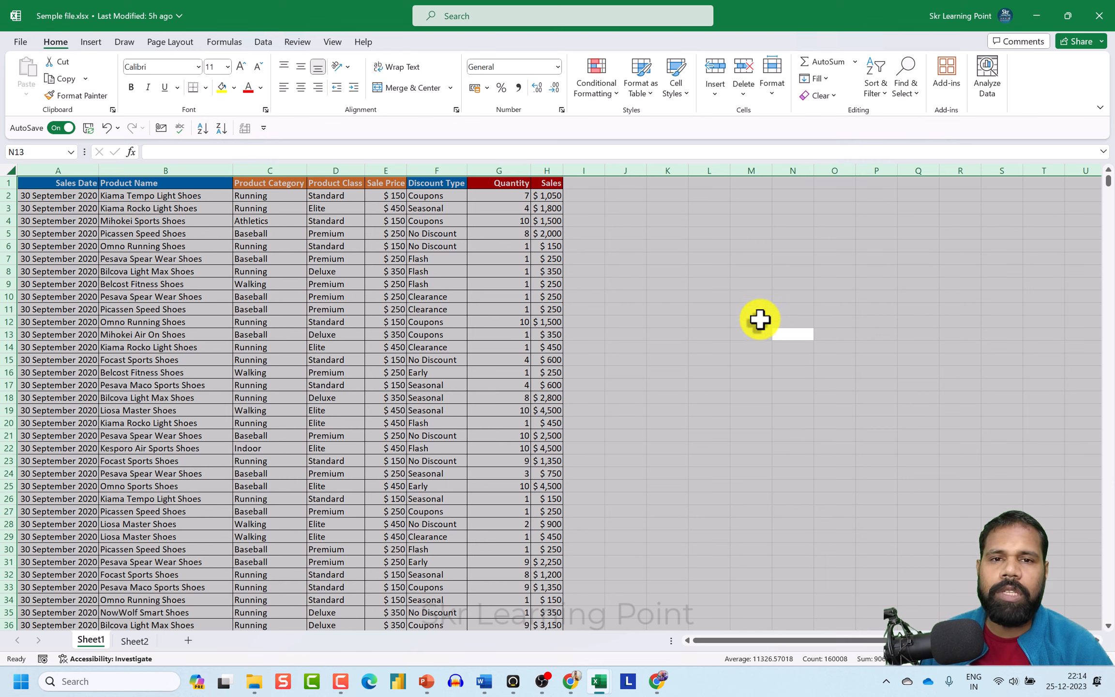
left_click(262, 297)
key("ctrl+a")
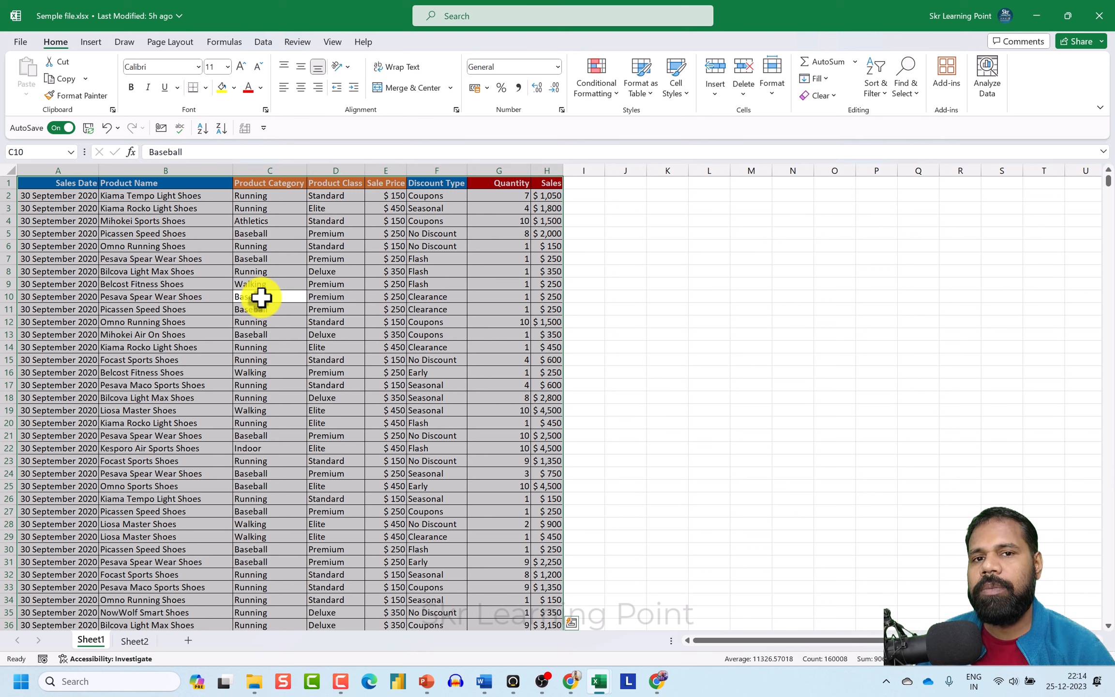
left_click(525, 373)
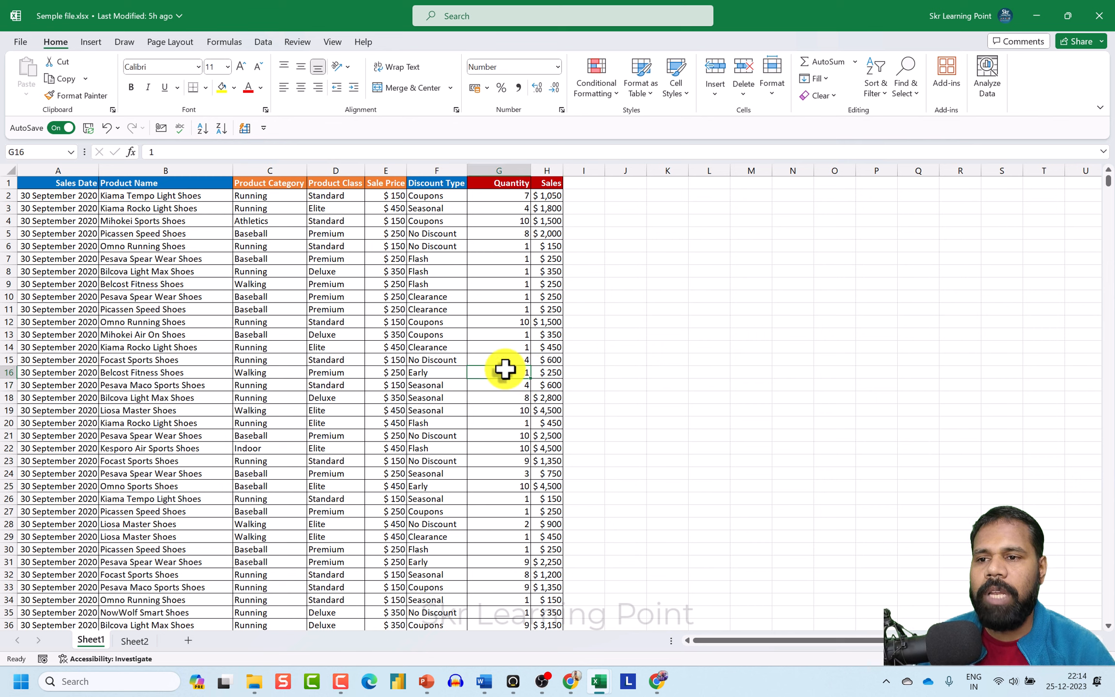
left_click(494, 260)
left_click(451, 283)
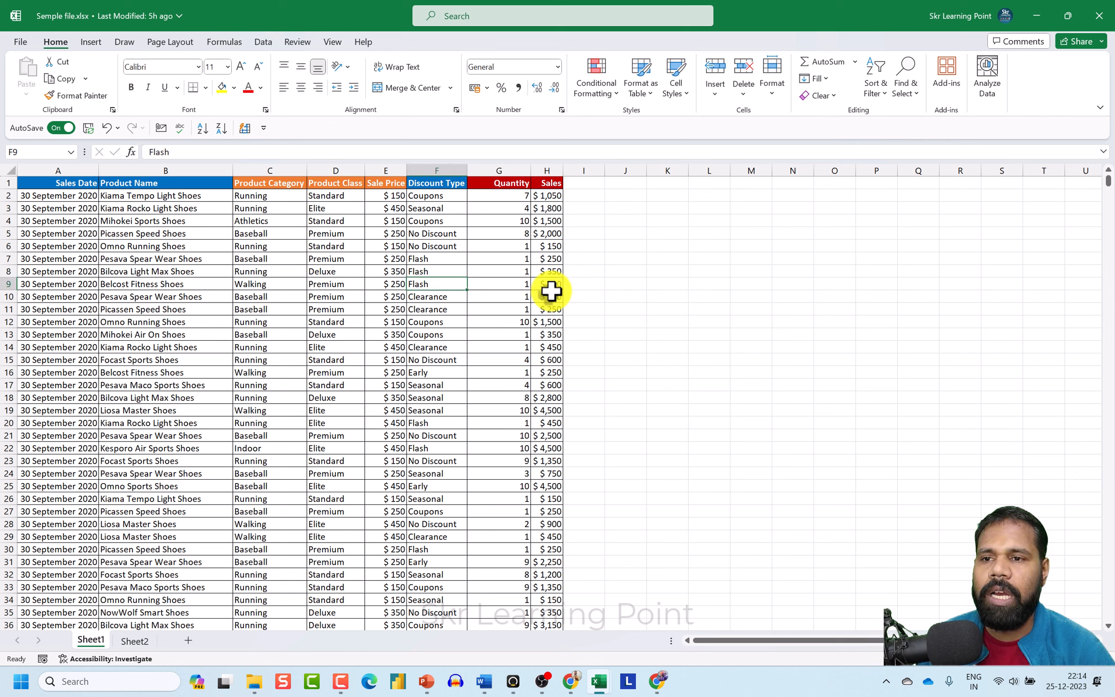
Step: Select the whole sales data table from cell E11 and remove all its borders with No Border
left_click(387, 305)
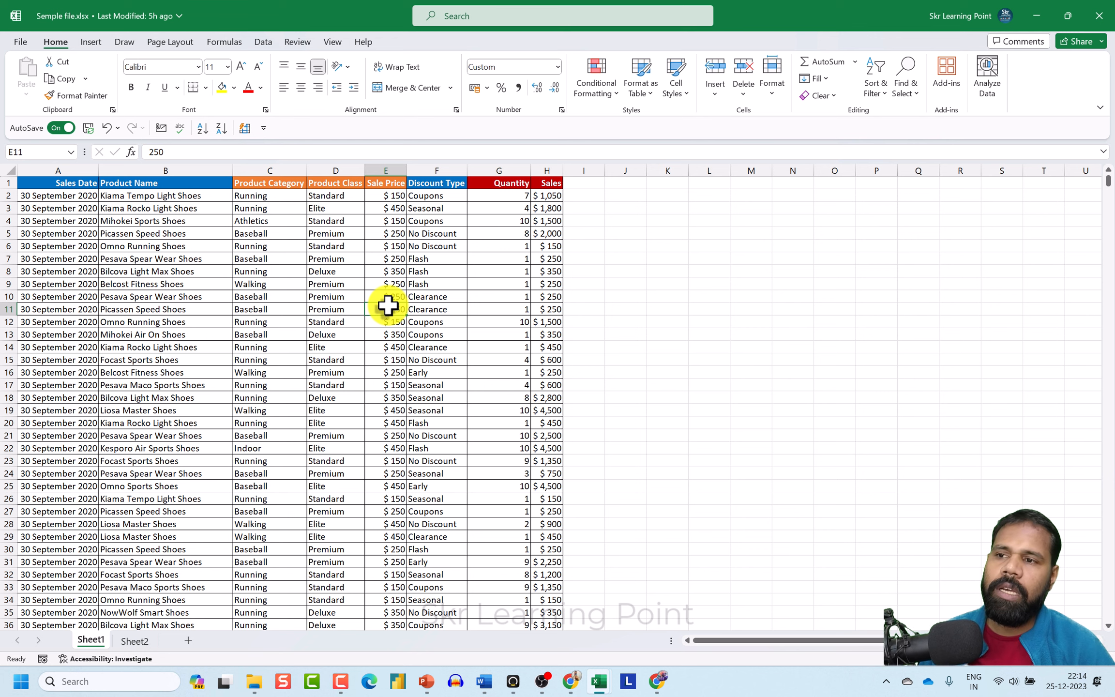
key("ctrl+a")
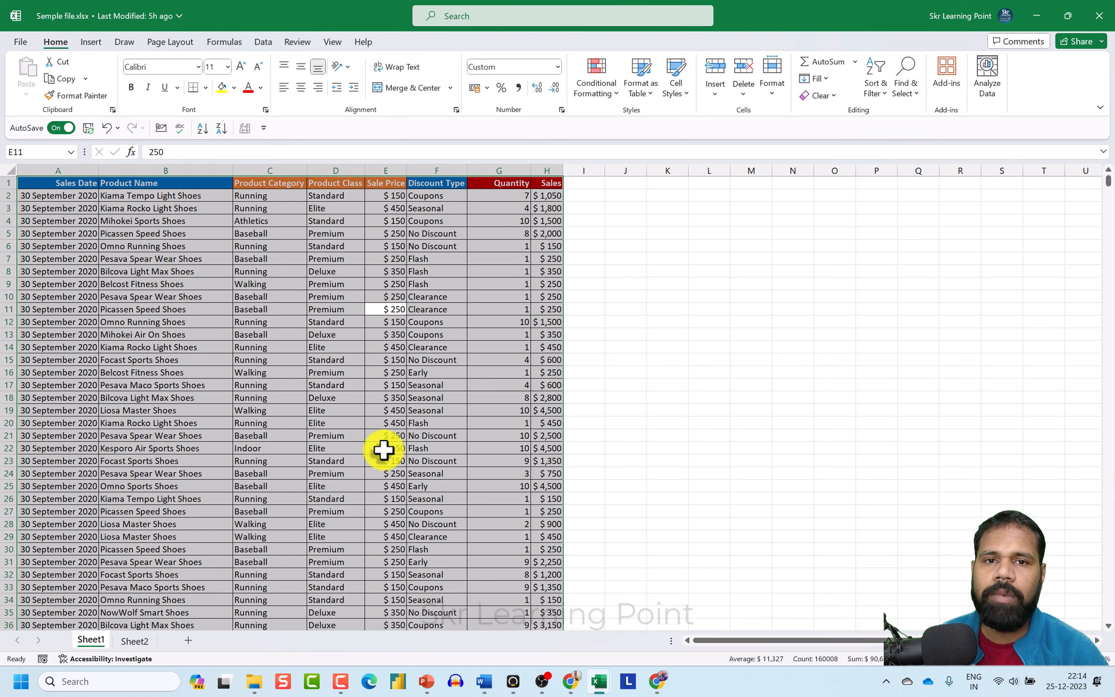
key("alt")
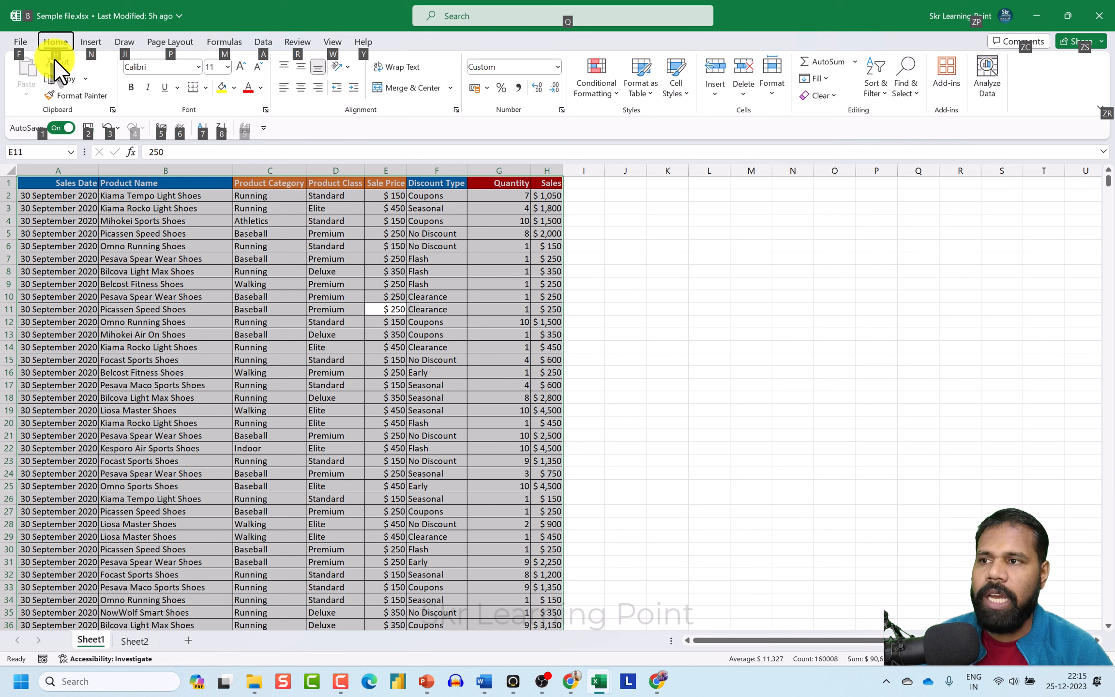
key("h")
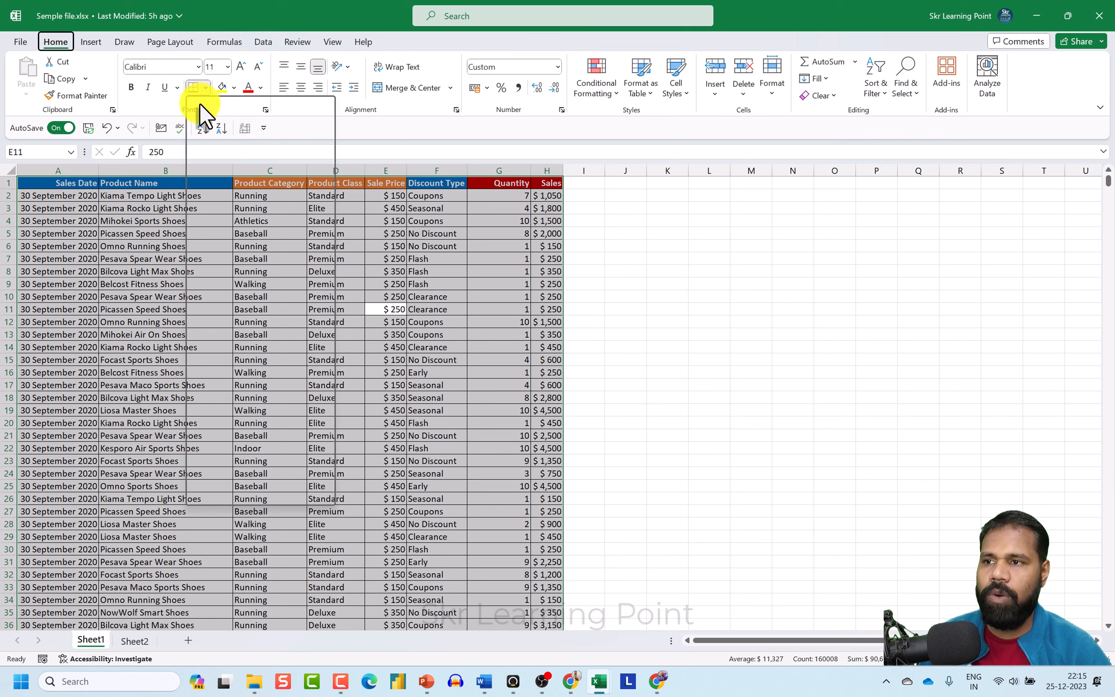
key("b")
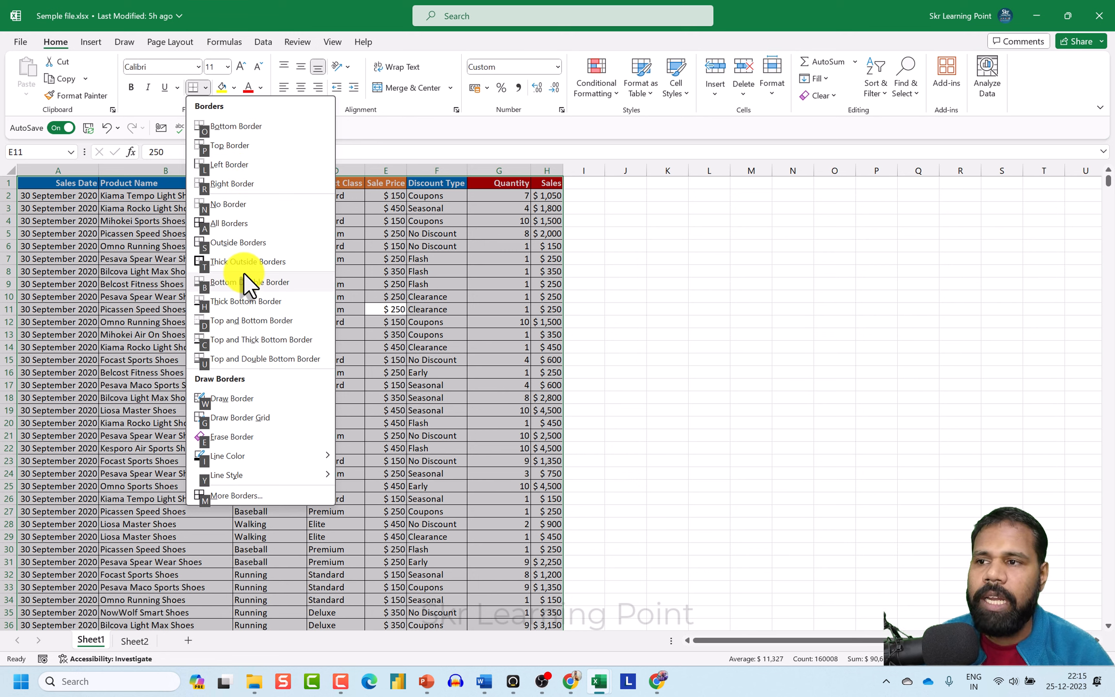
left_click(243, 207)
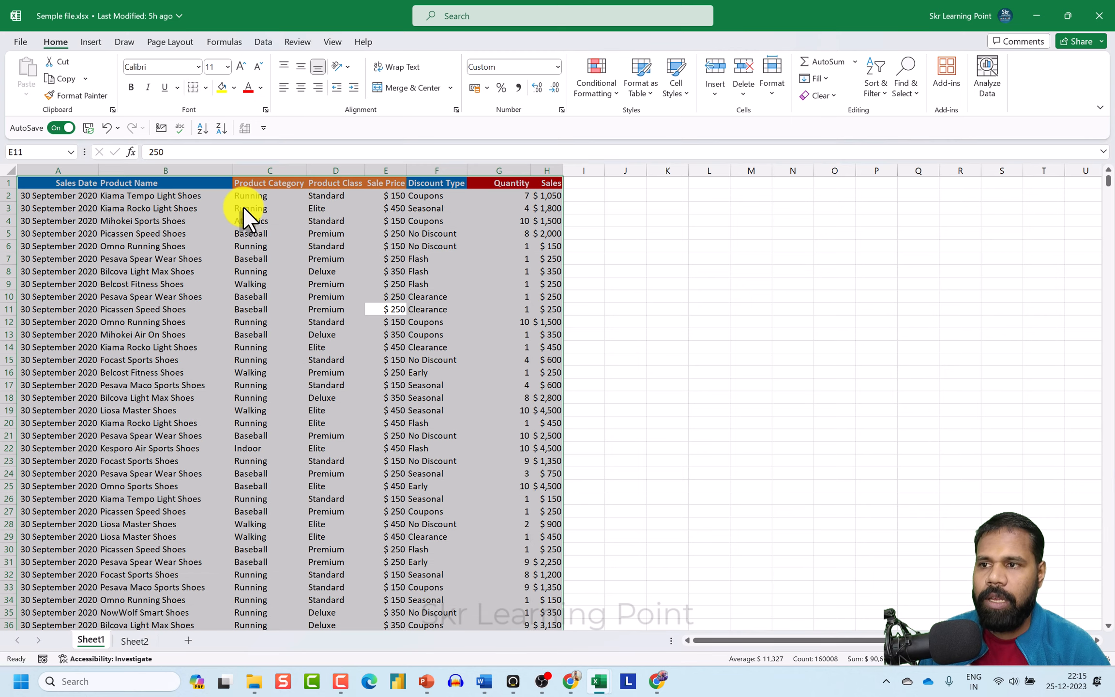
left_click(212, 272)
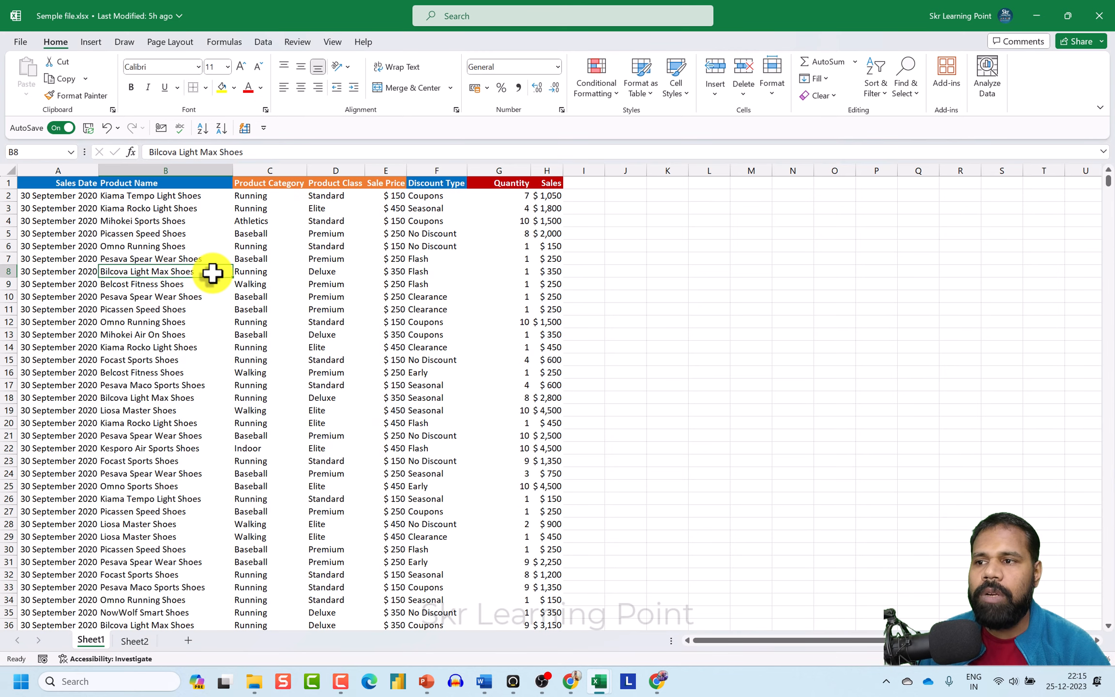
left_click(261, 334)
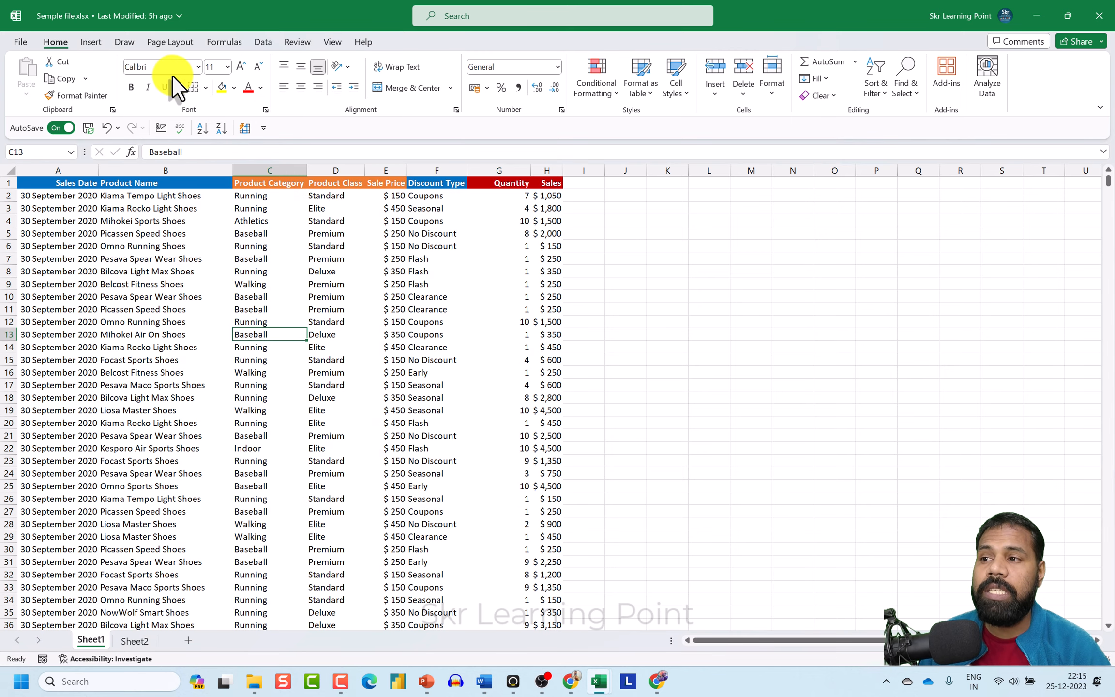
Step: Select the whole sales data table from cell F6 and apply All Borders to it
key("alt")
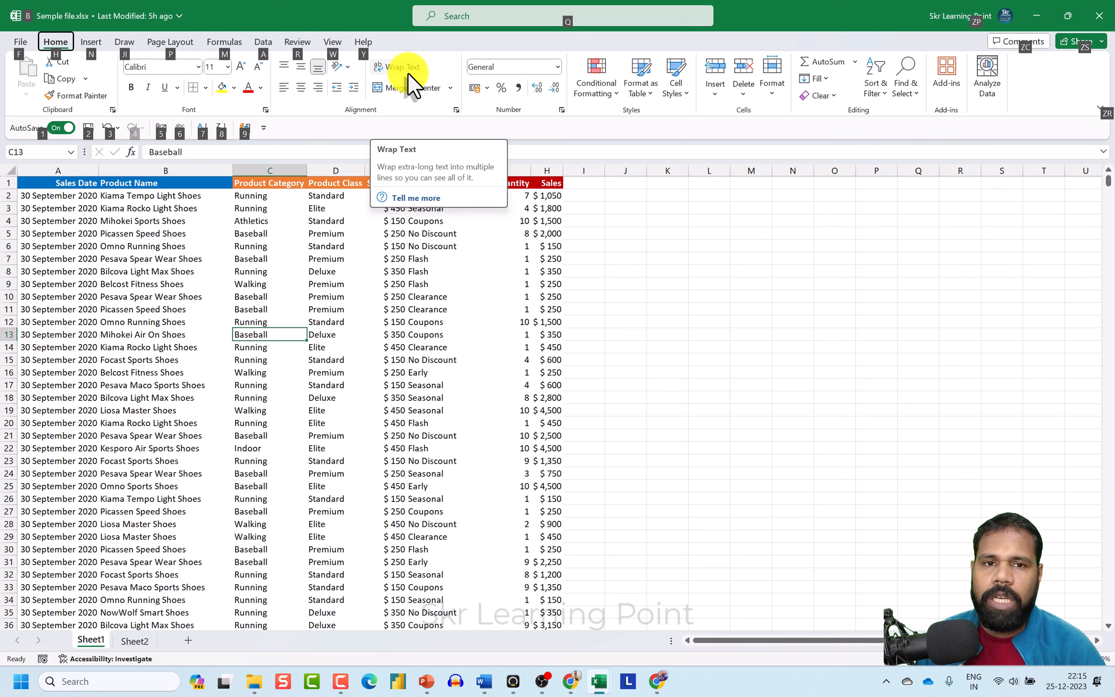
left_click(436, 247)
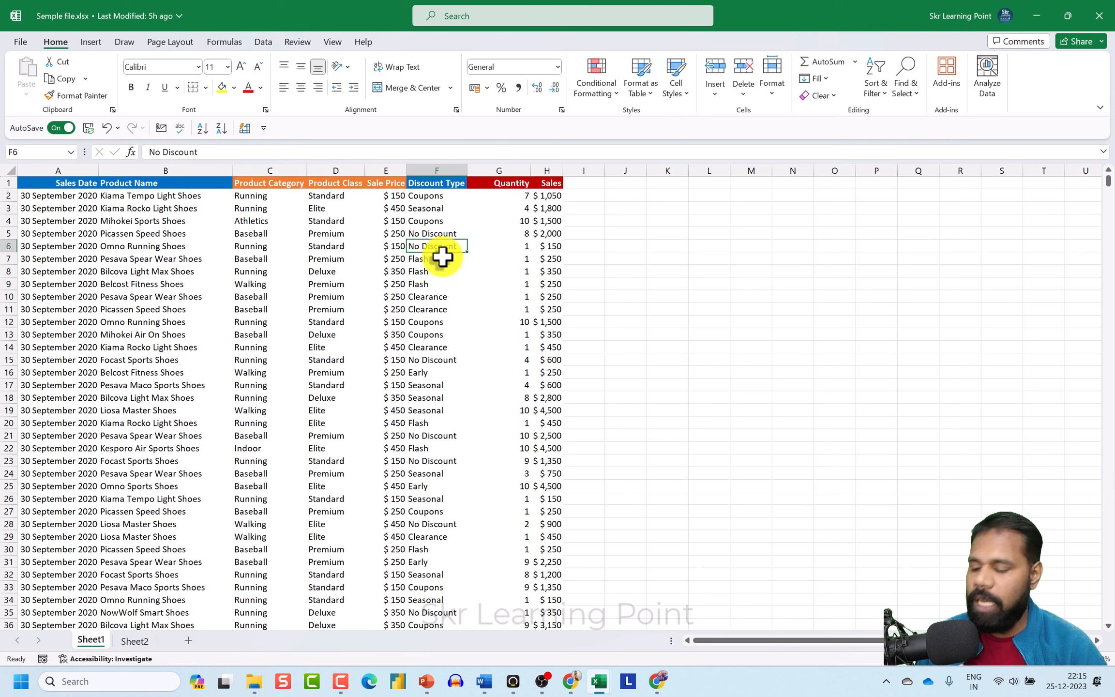
key("ctrl+a")
key("alt")
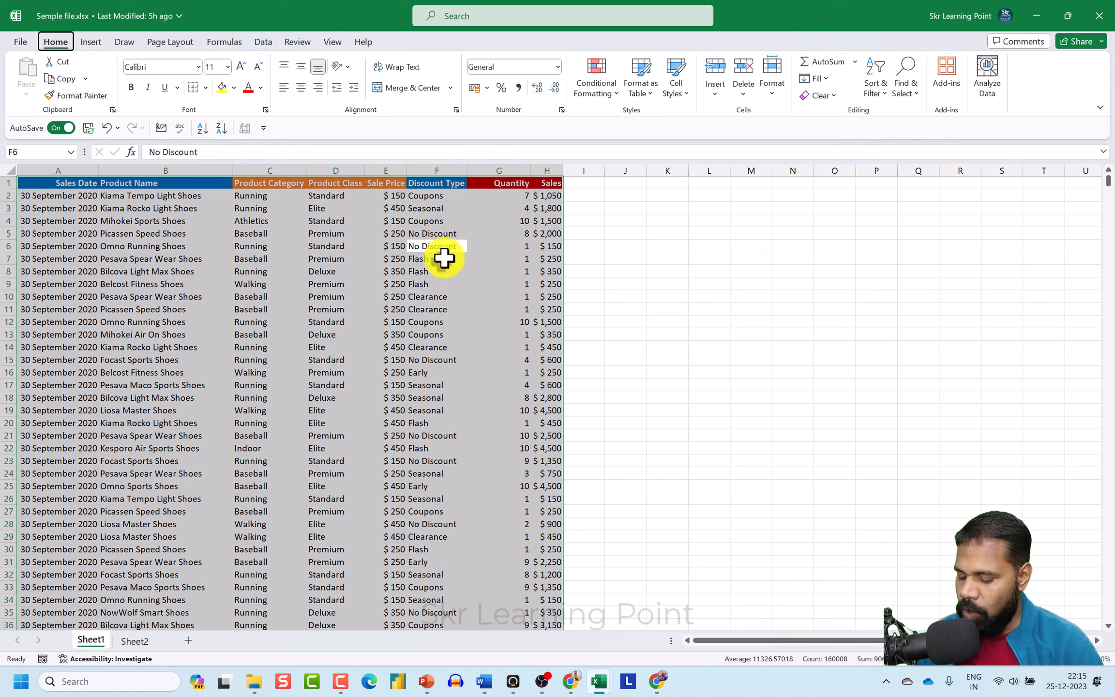
key("h")
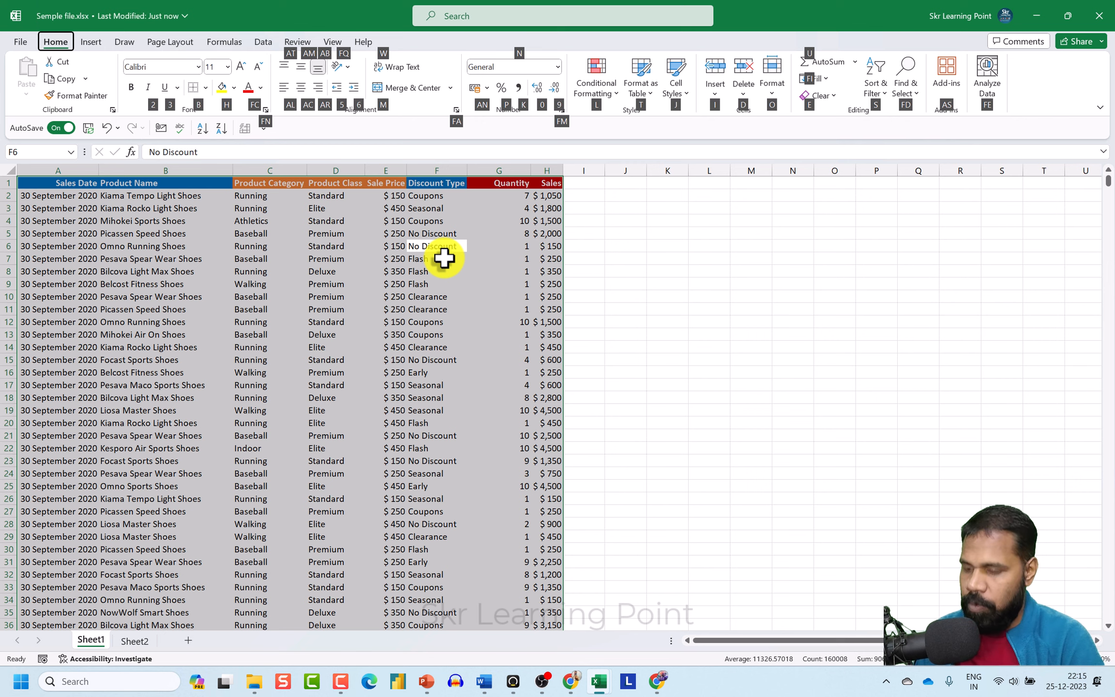
key("b")
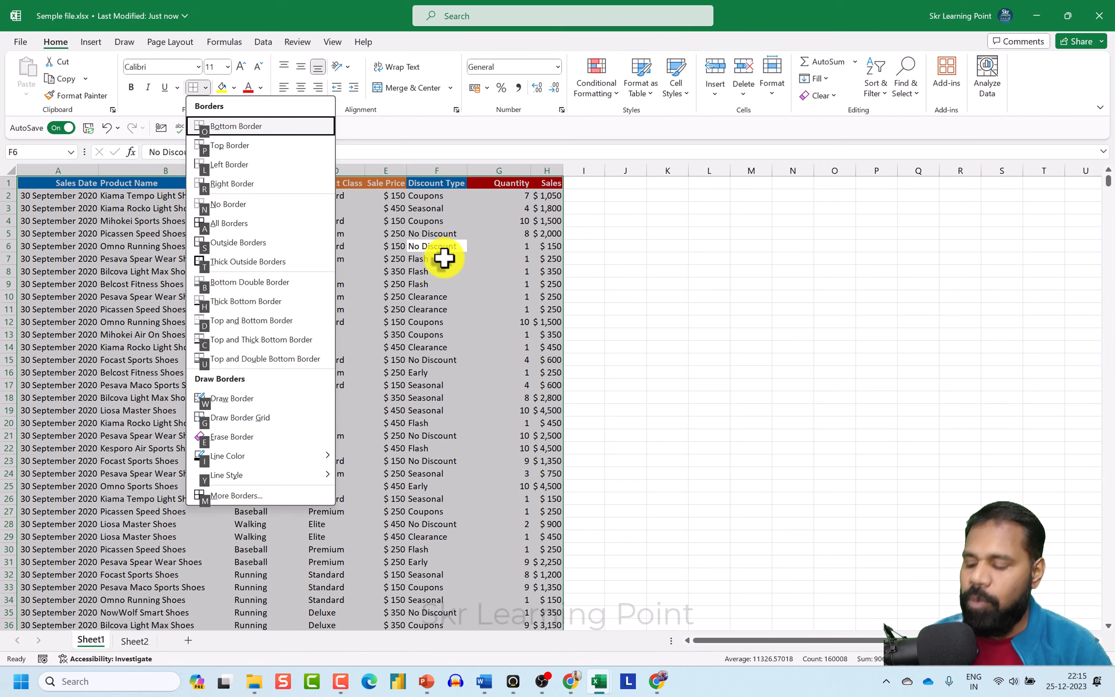
key("a")
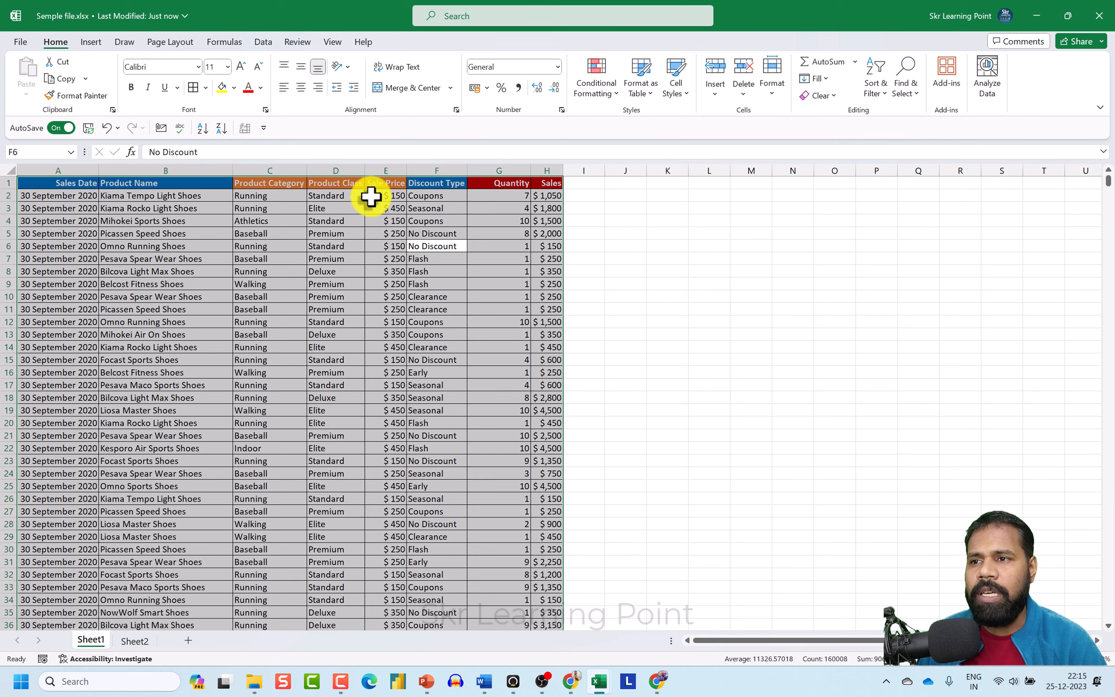
left_click(206, 90)
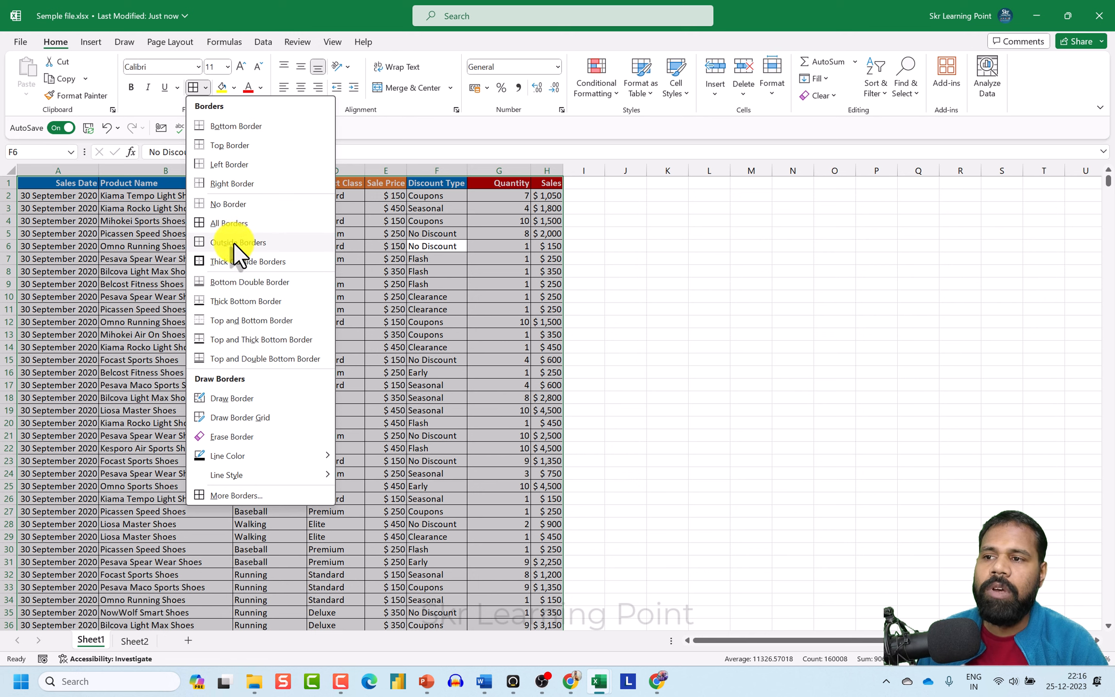
left_click(465, 365)
left_click(431, 376)
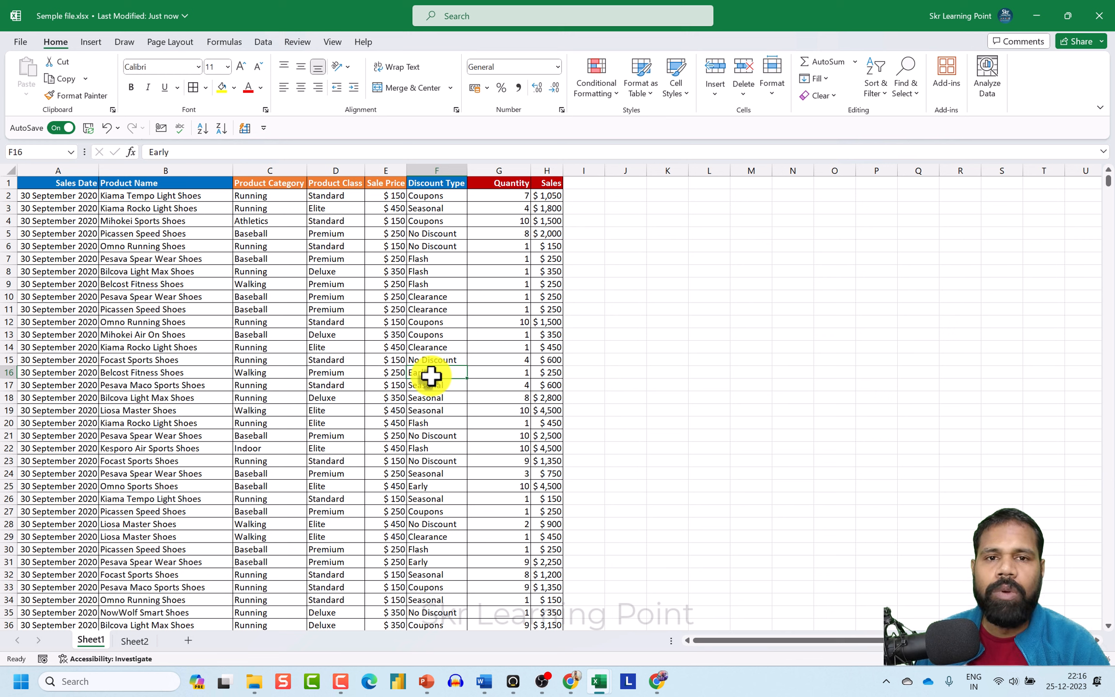
left_click(328, 386)
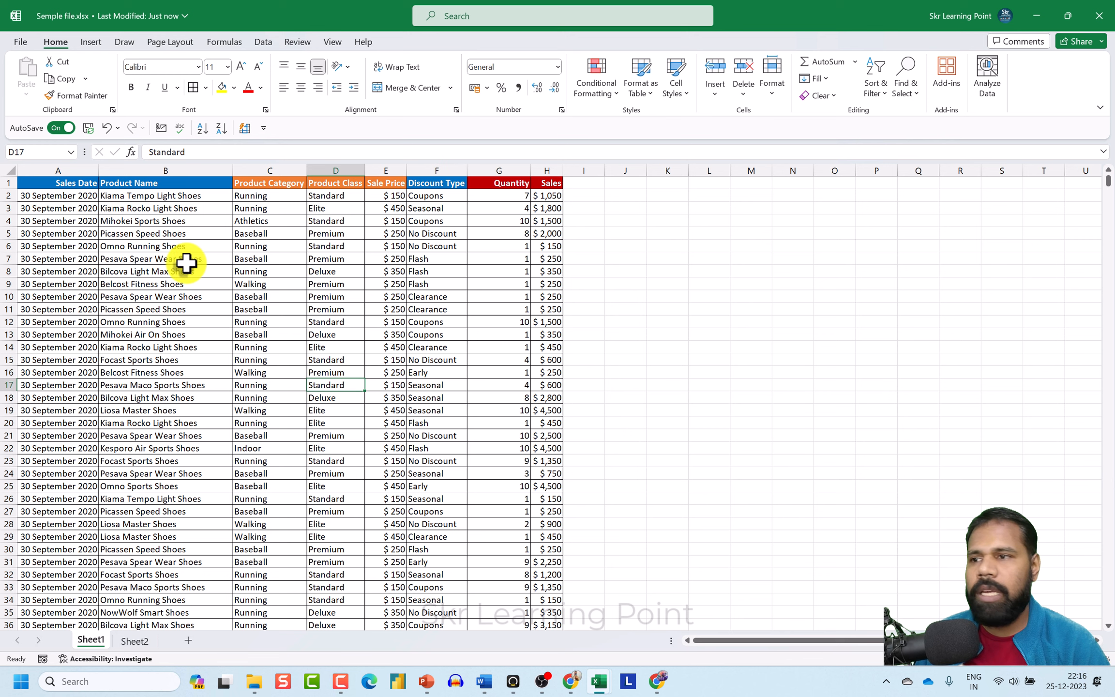
Step: Jump from the Product Name column to the Sales Date header in cell A1 and set it to No Border
left_click(187, 262)
key("ctrl+Up")
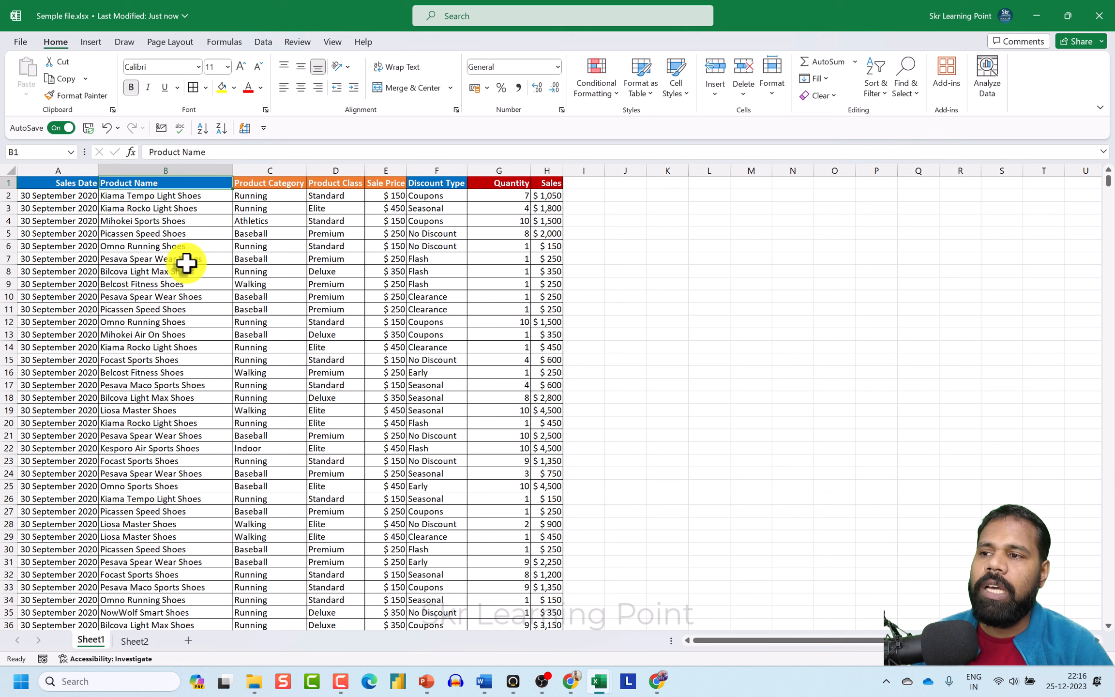
key("ctrl+Left")
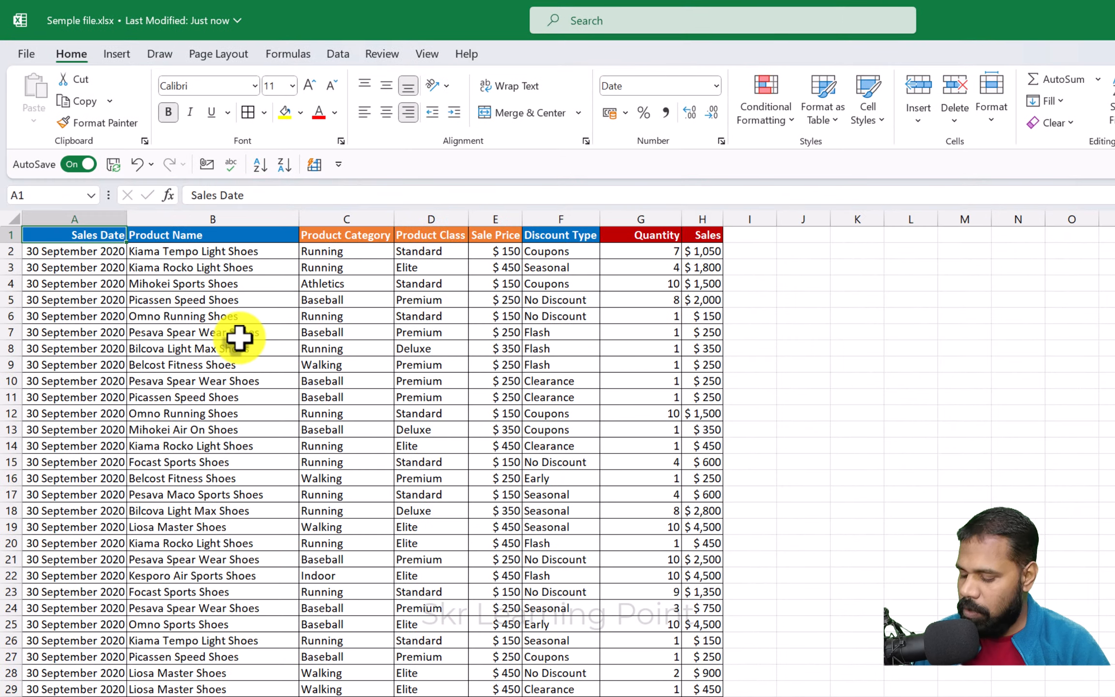
left_click(264, 112)
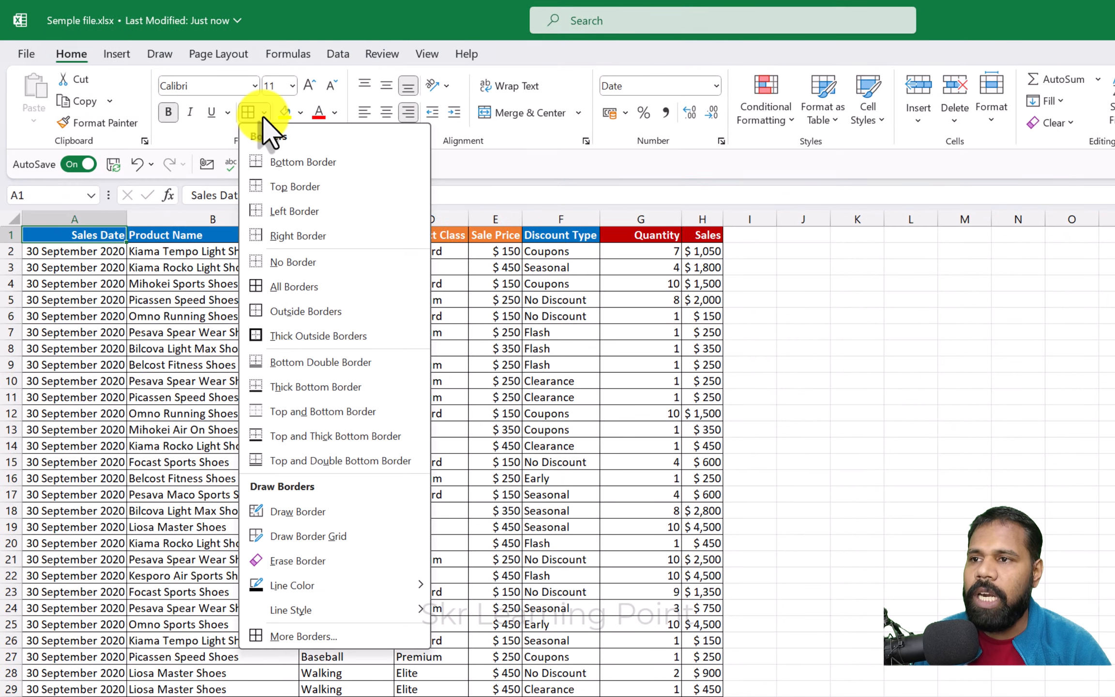
left_click(267, 262)
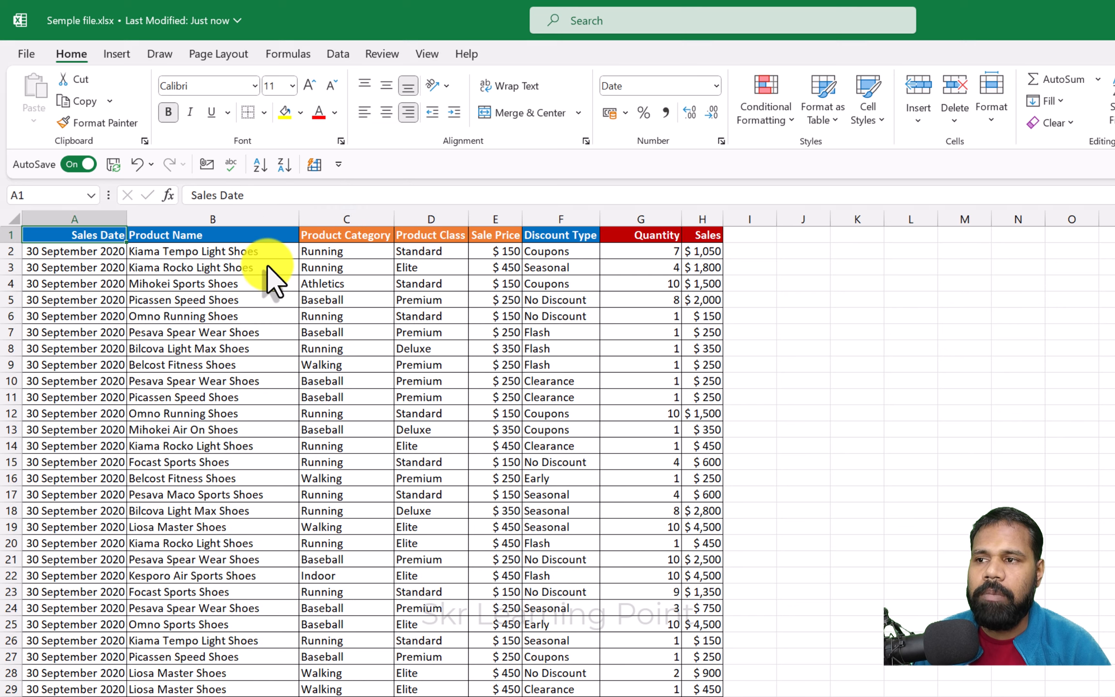
Step: Reselect the Sales Date header in cell A1
left_click(266, 398)
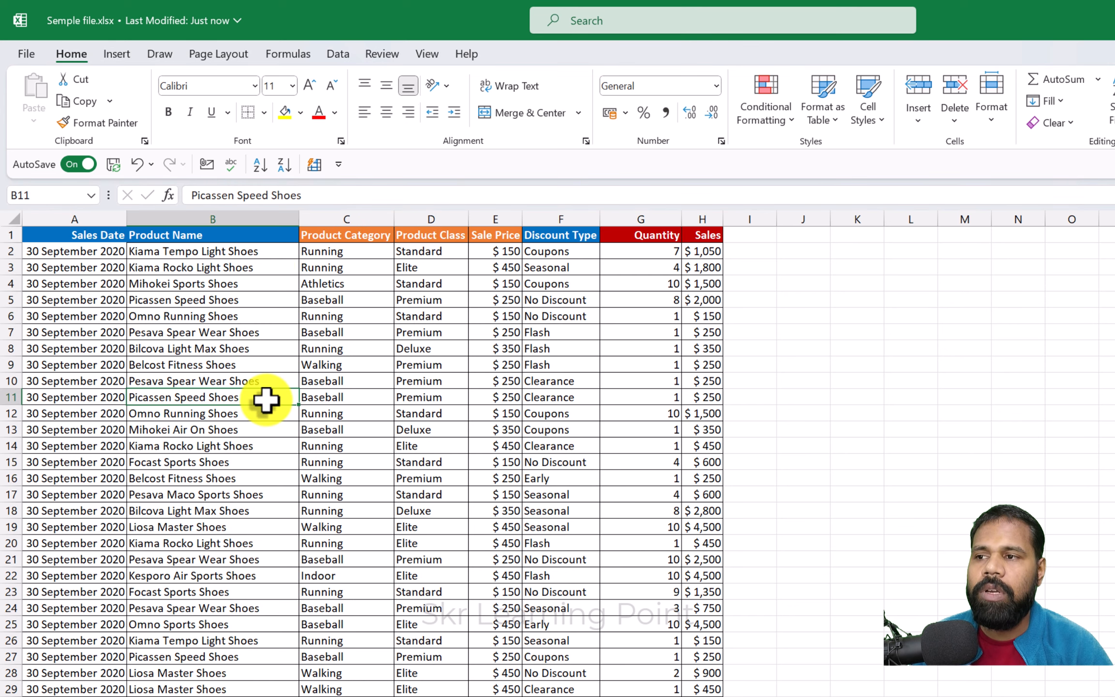
left_click(103, 248)
left_click(97, 235)
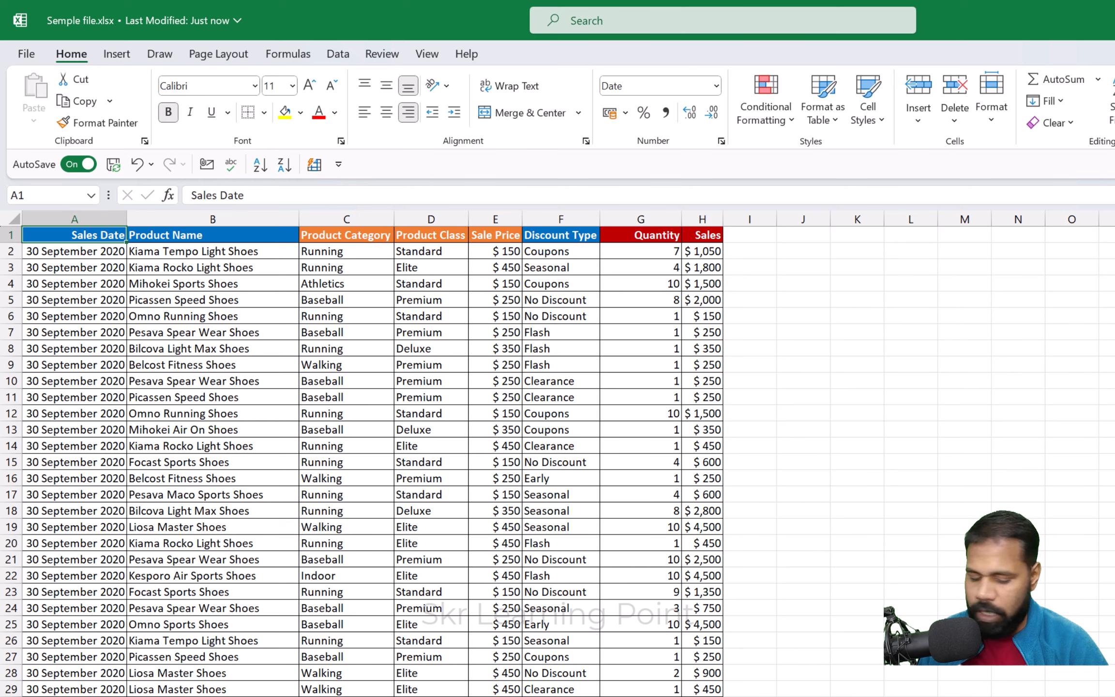
Step: Select the data in columns A to C from the header row to the last row and bring active cell A1 back into view
key("ctrl+shift+Down")
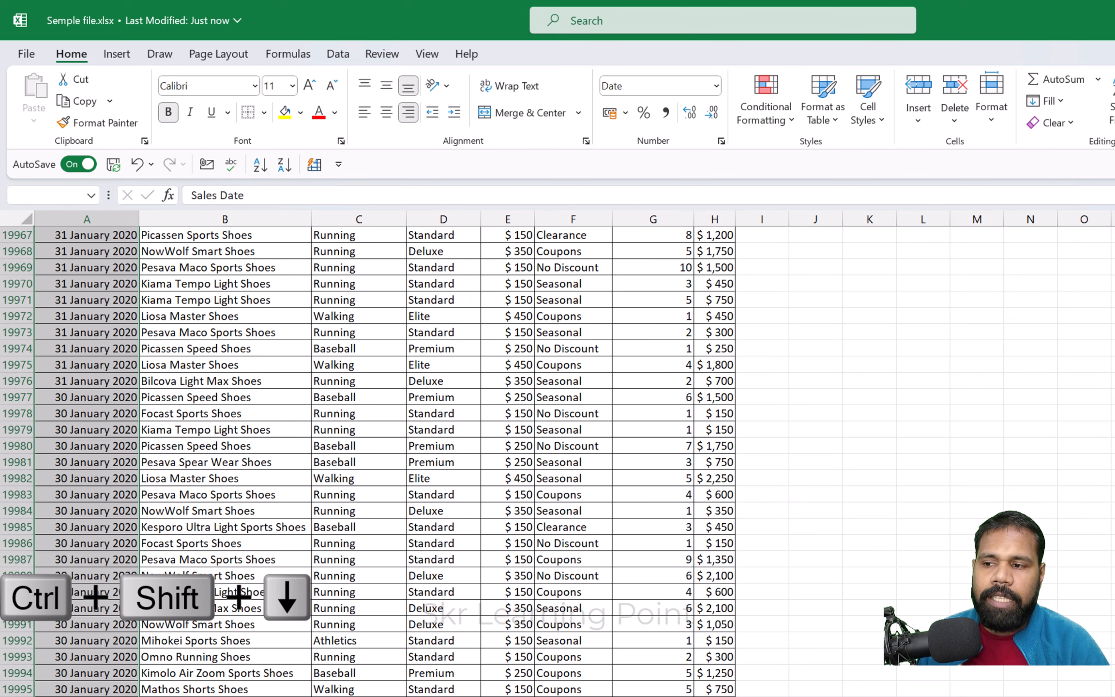
key("shift+Right")
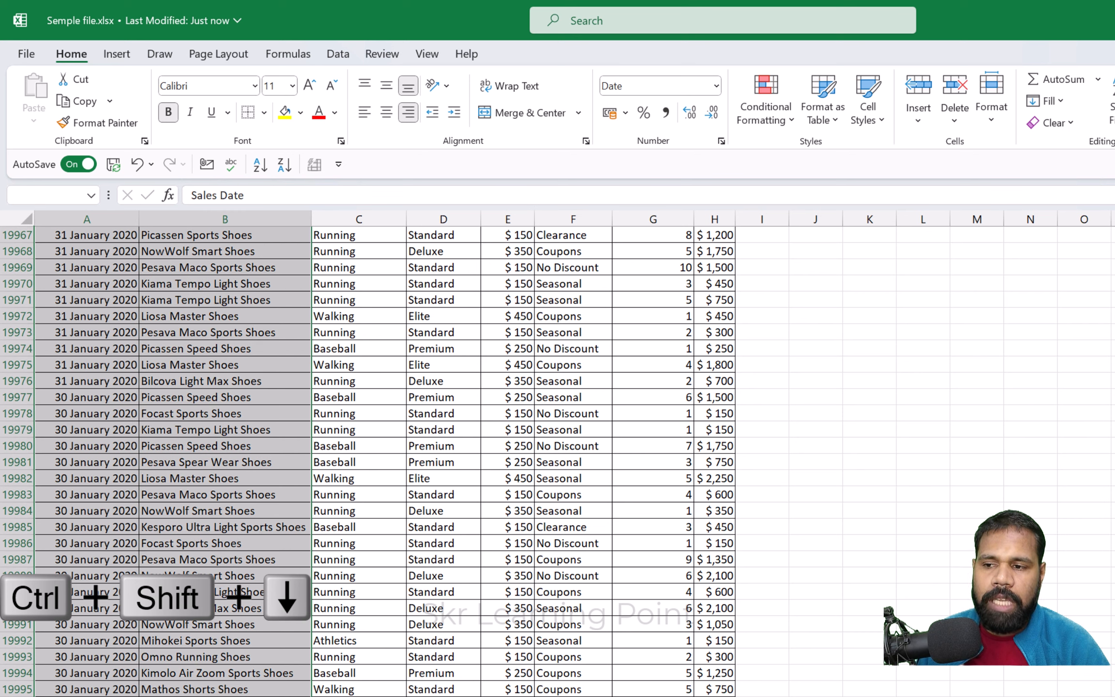
key("shift+Right")
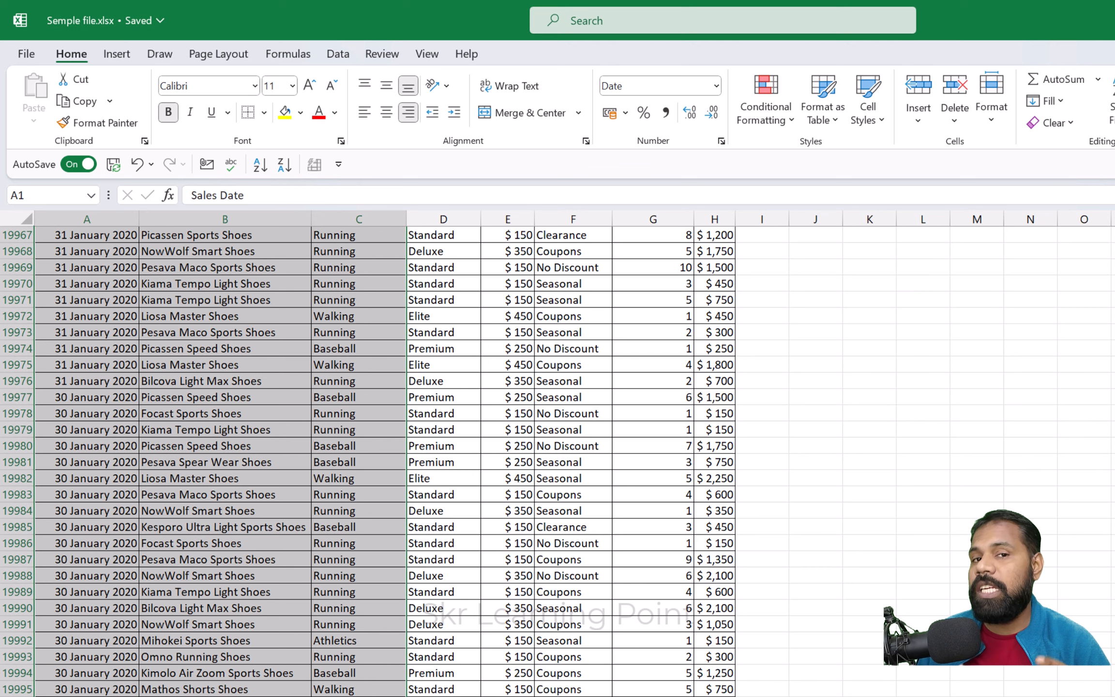
key("ctrl+BackSpace")
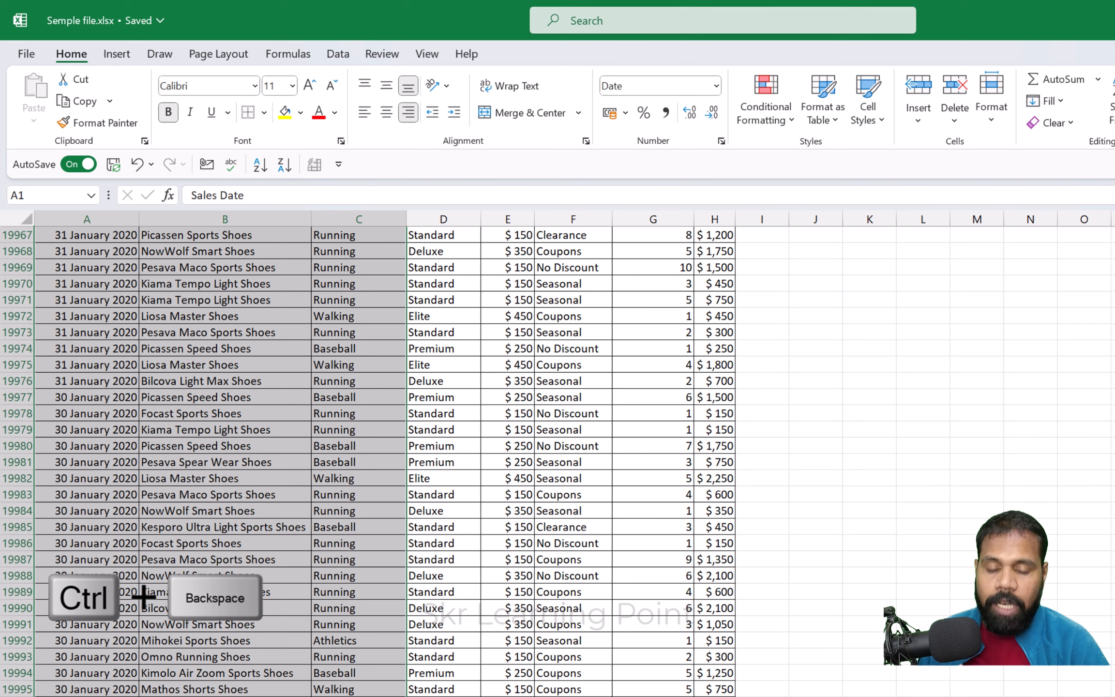
key("ctrl+BackSpace")
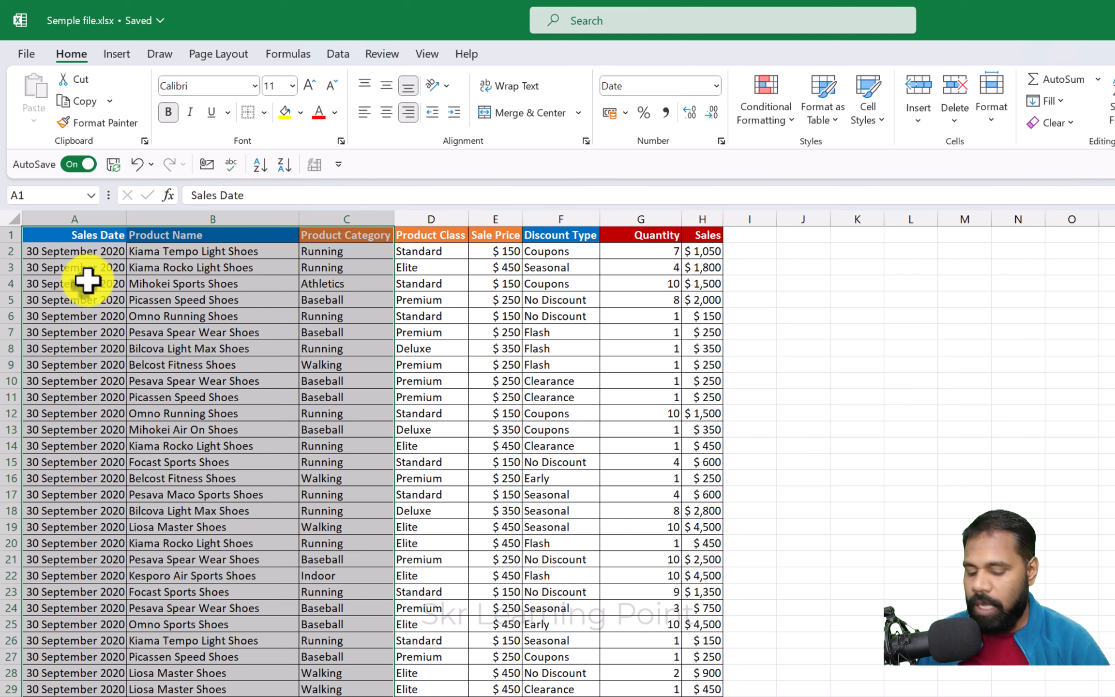
Step: From cell B9, jump to the Product Name header and across to the Sales Date header in A1
key("ctrl+Home")
left_click(204, 366)
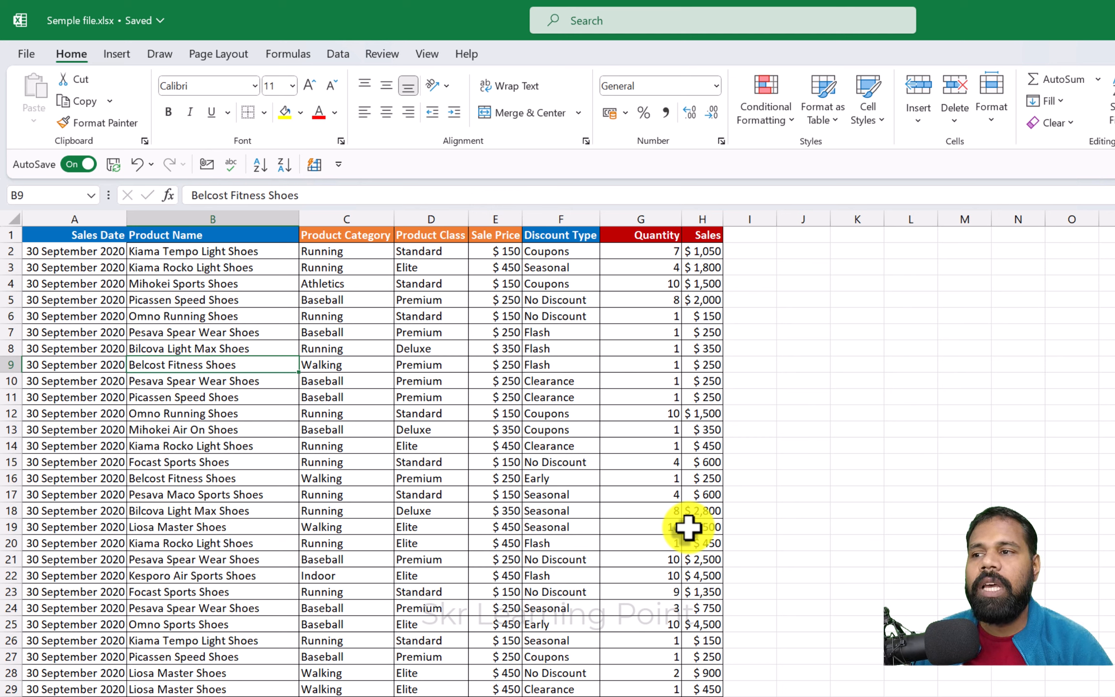
key("ctrl+Up")
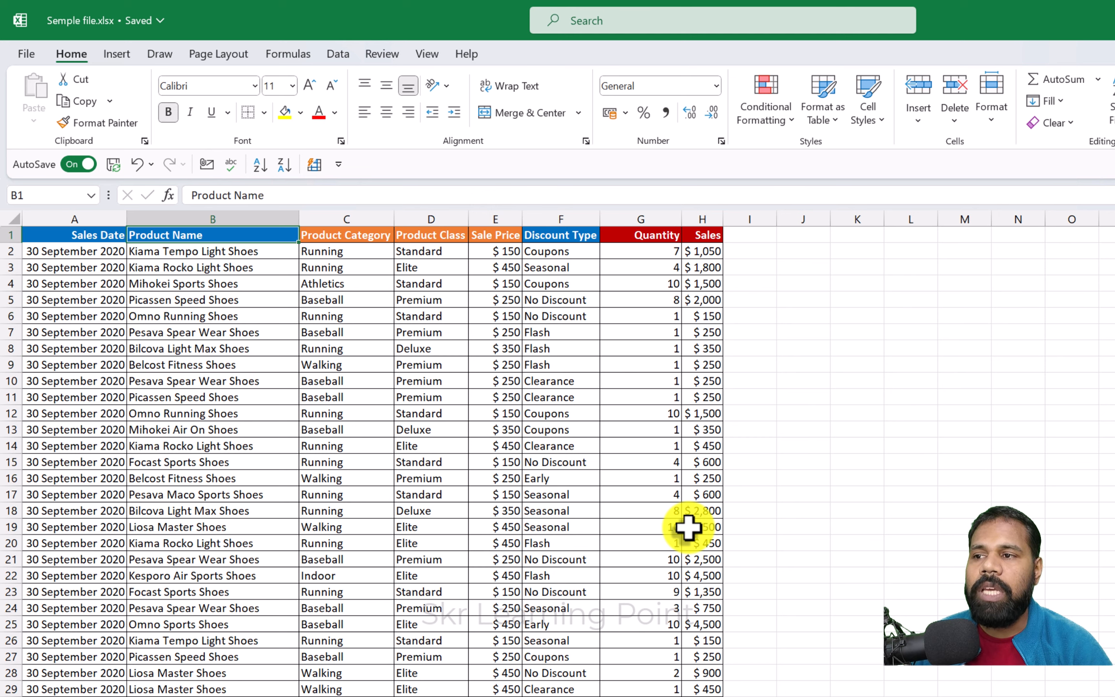
key("ctrl+Left")
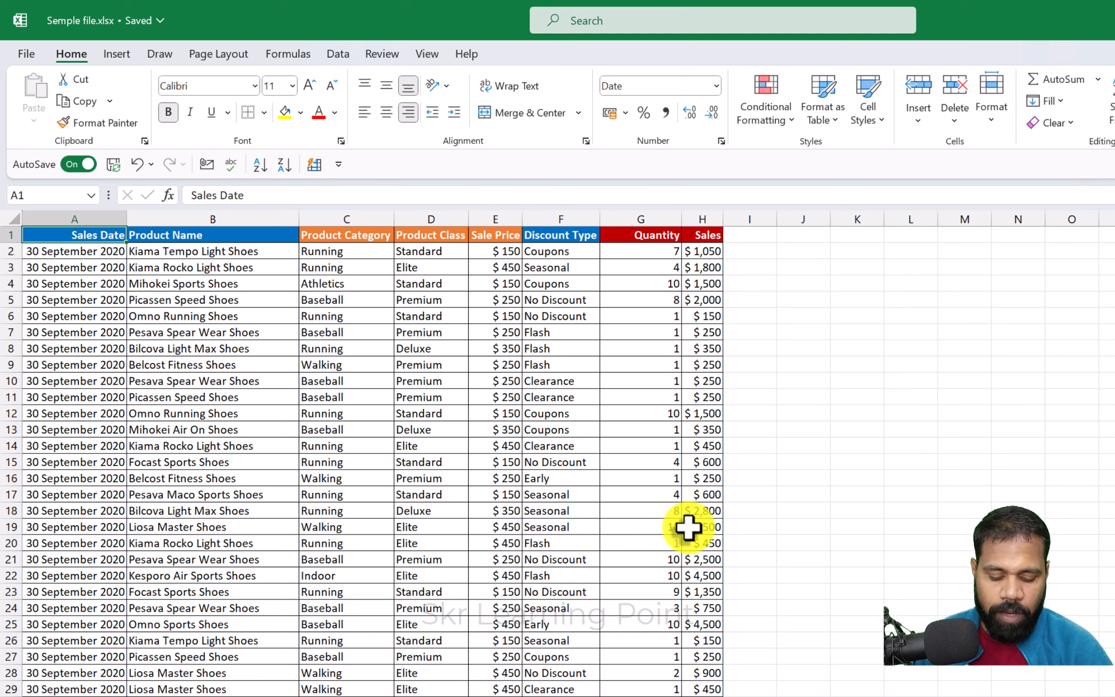
Step: Move cell by cell from A1 along the headers to E1, down to E4 and back to C4
key("Right")
key("Right")
key("Right")
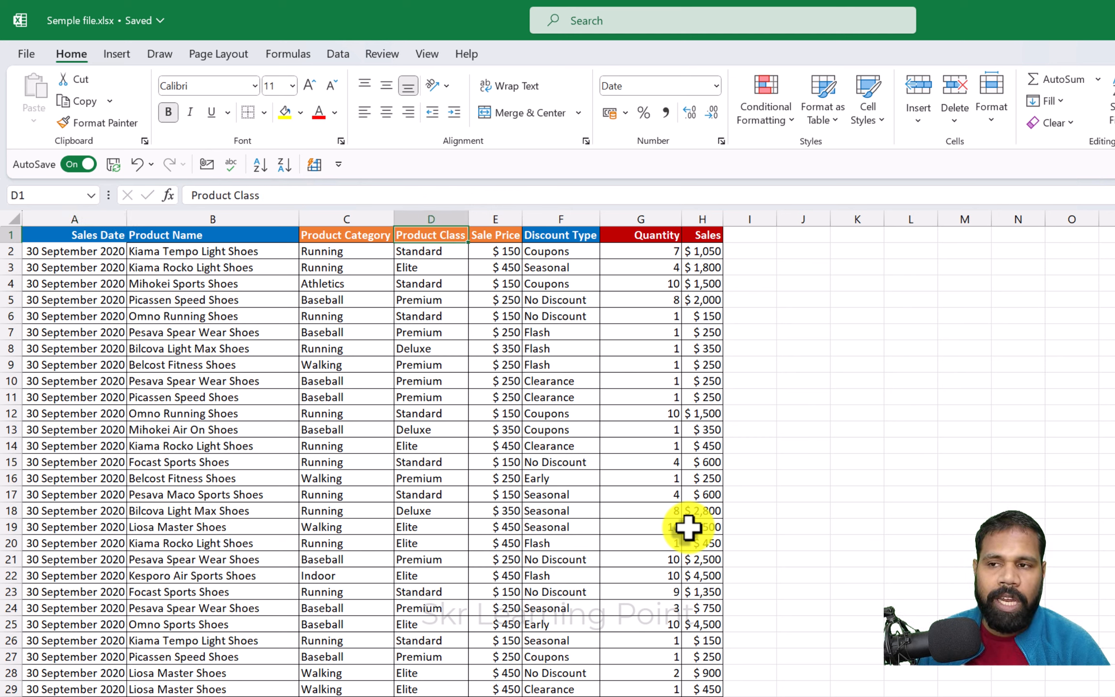
key("Right")
key("Down")
key("Down")
key("Down")
key("Left")
key("Left")
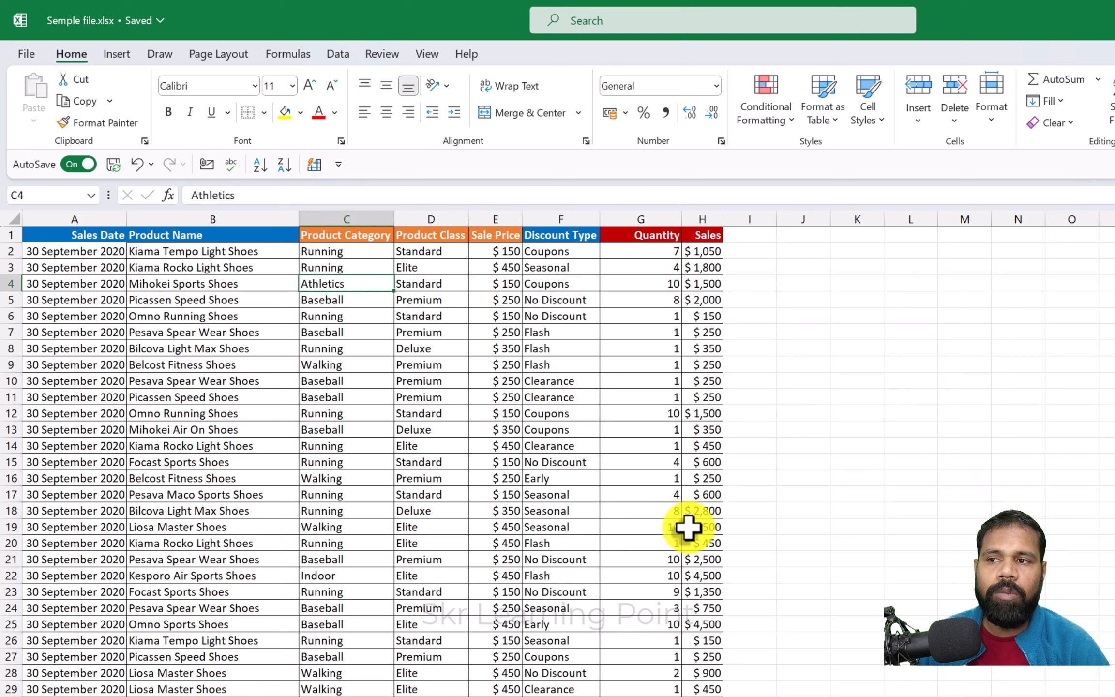
Step: Return from C4 to the Product Category header and jump to the row's first cell, A1
key("Up")
key("Up")
key("Up")
key("ctrl+Left")
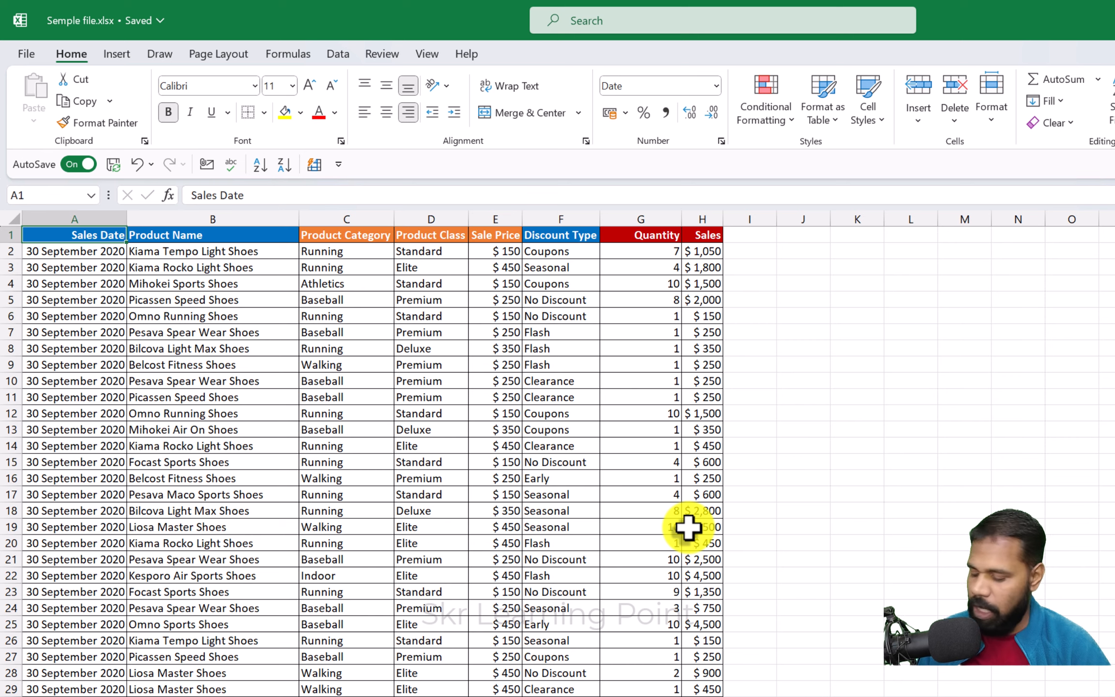
Step: Jump around the table's corners from A1 to H1, the last row's Sales cell, A20001 and back to A1
key("ctrl+Right")
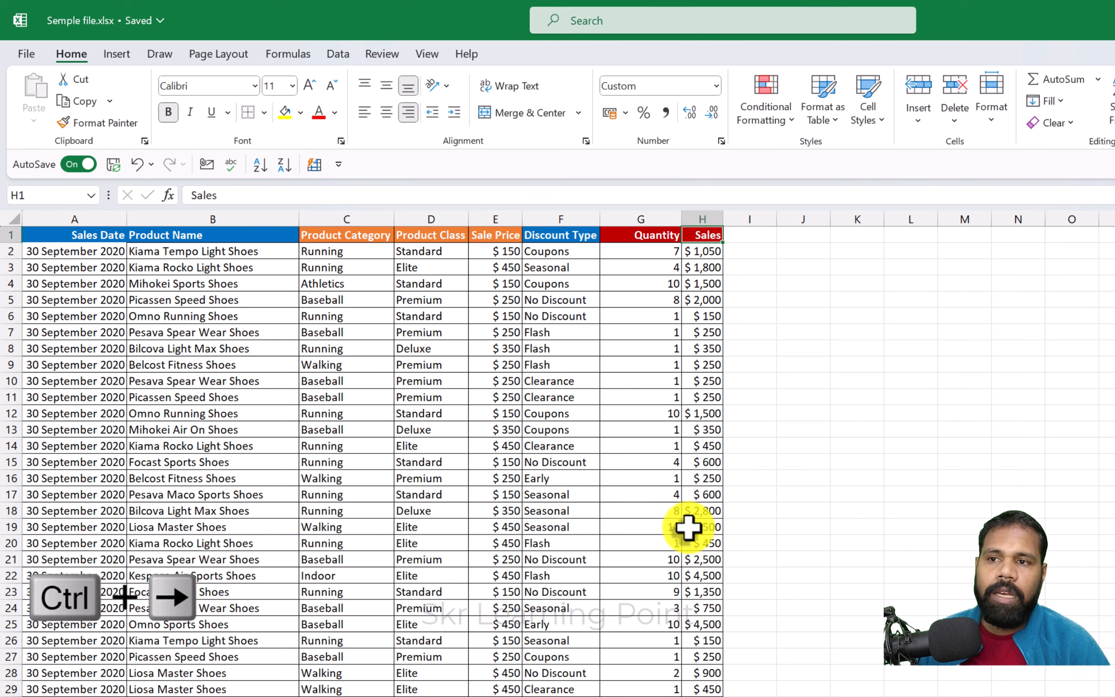
key("ctrl+Down")
key("ctrl+Left")
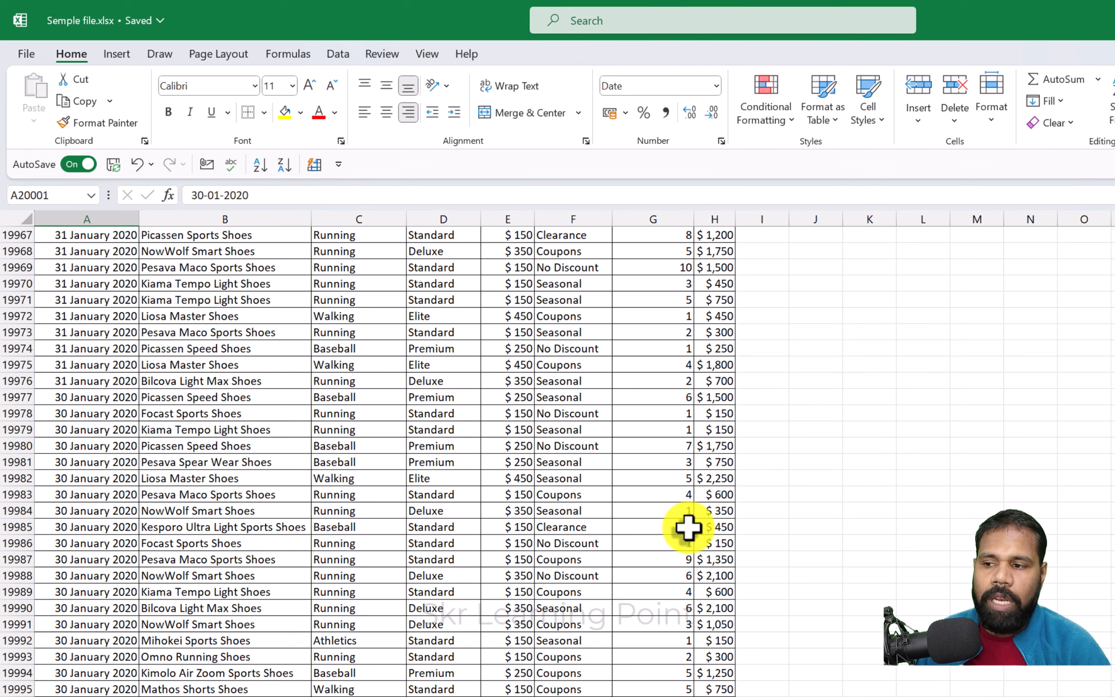
key("ctrl+Up")
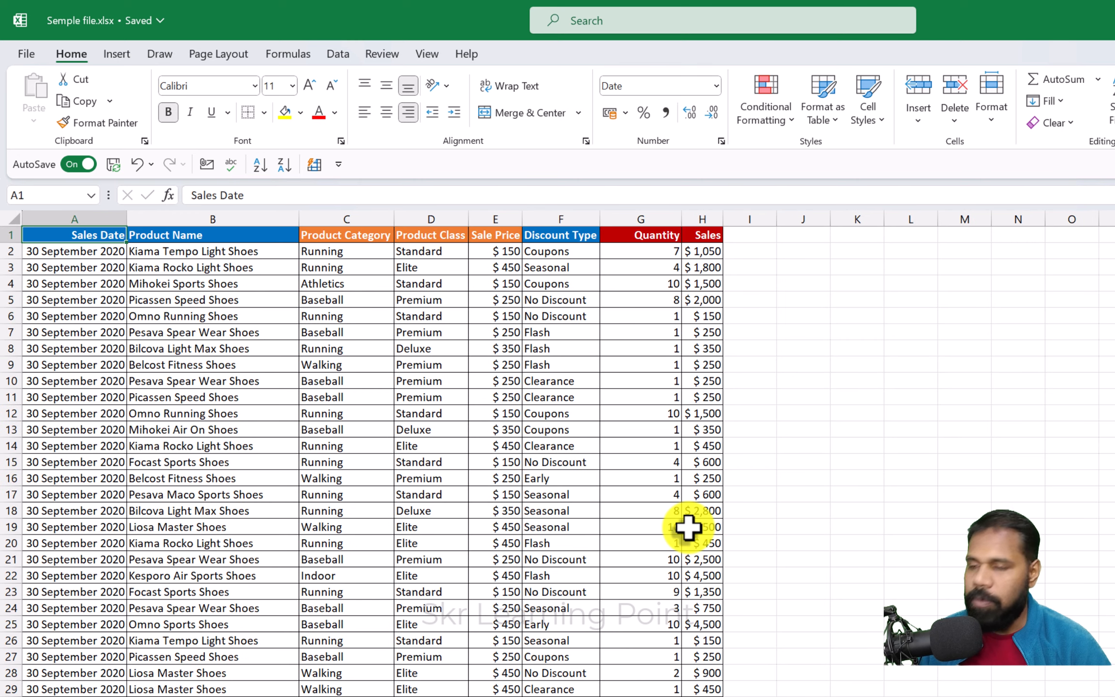
Step: Select the Product Name column from B1 to the last data row and adjust the selection to include the Sales Date column
key("Right")
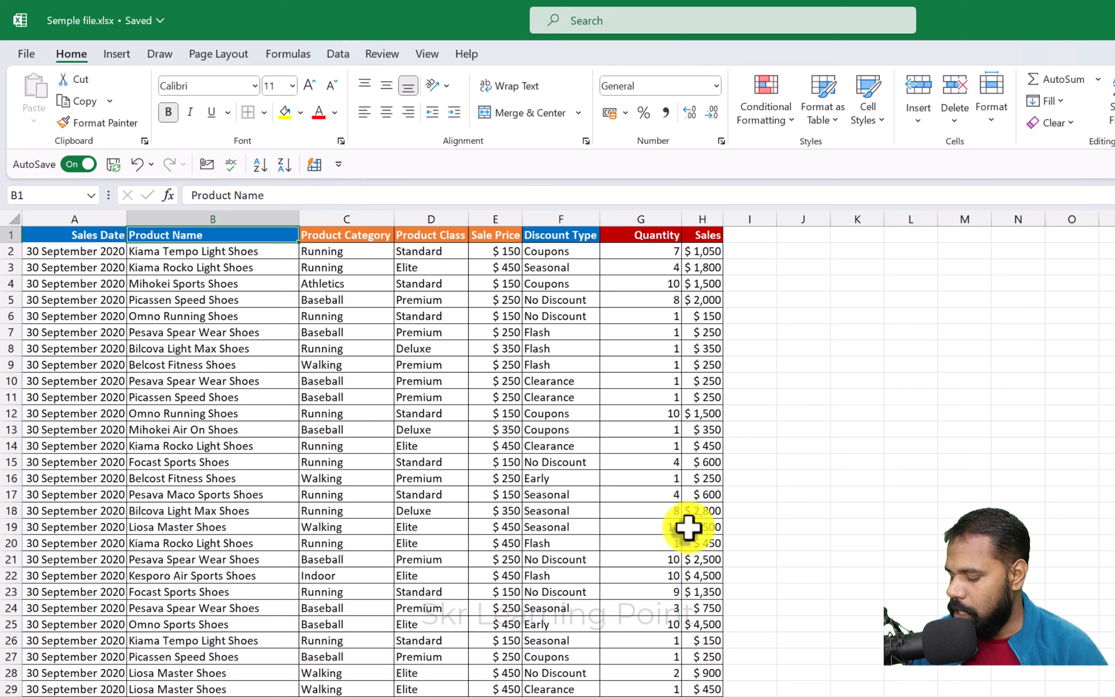
key("ctrl+shift+Down")
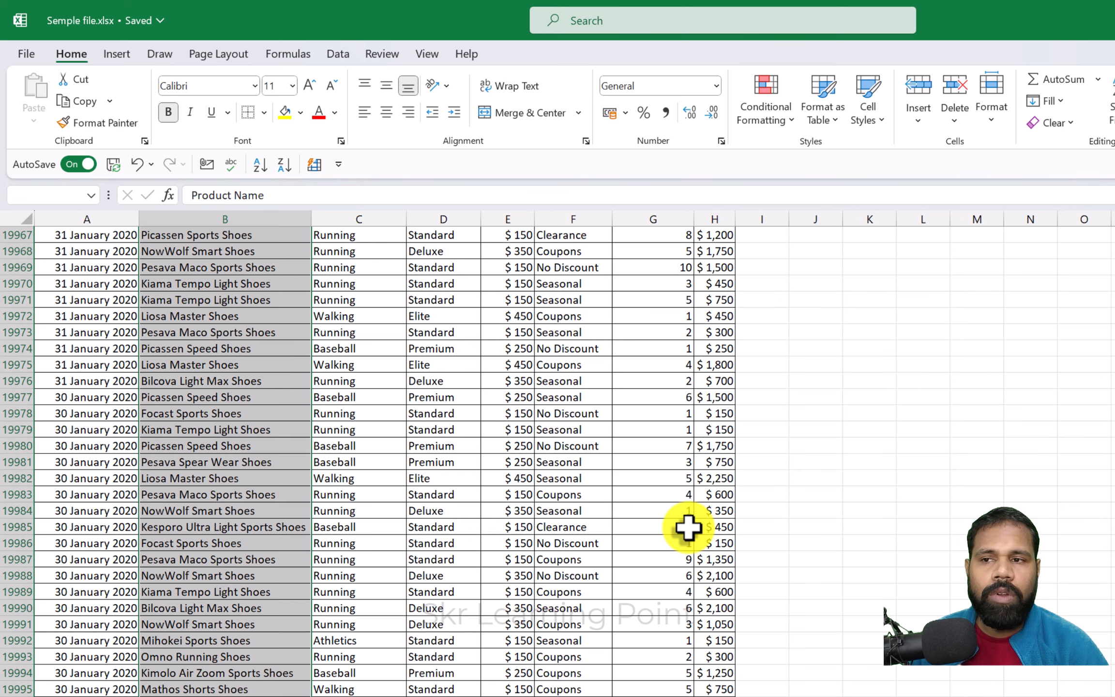
key("shift+Right")
key("shift+Right")
key("shift+Left")
key("shift+Left")
key("shift+Left")
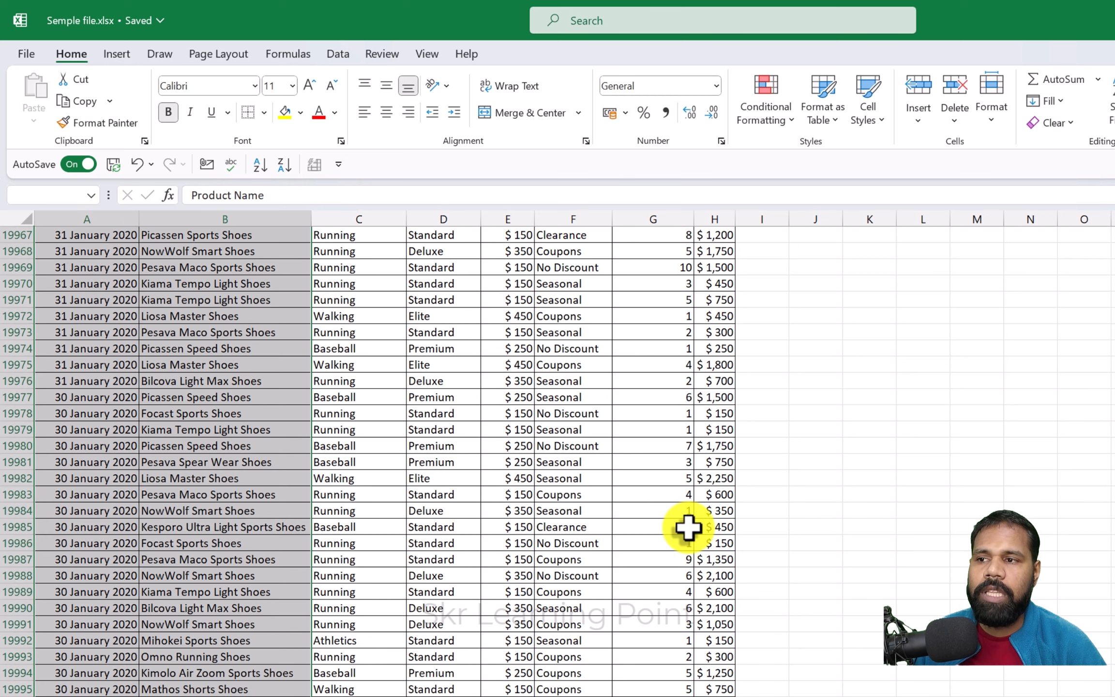
Step: Select columns A and B upward from B20001 to the header row, and return to cell A1
key("ctrl+Down")
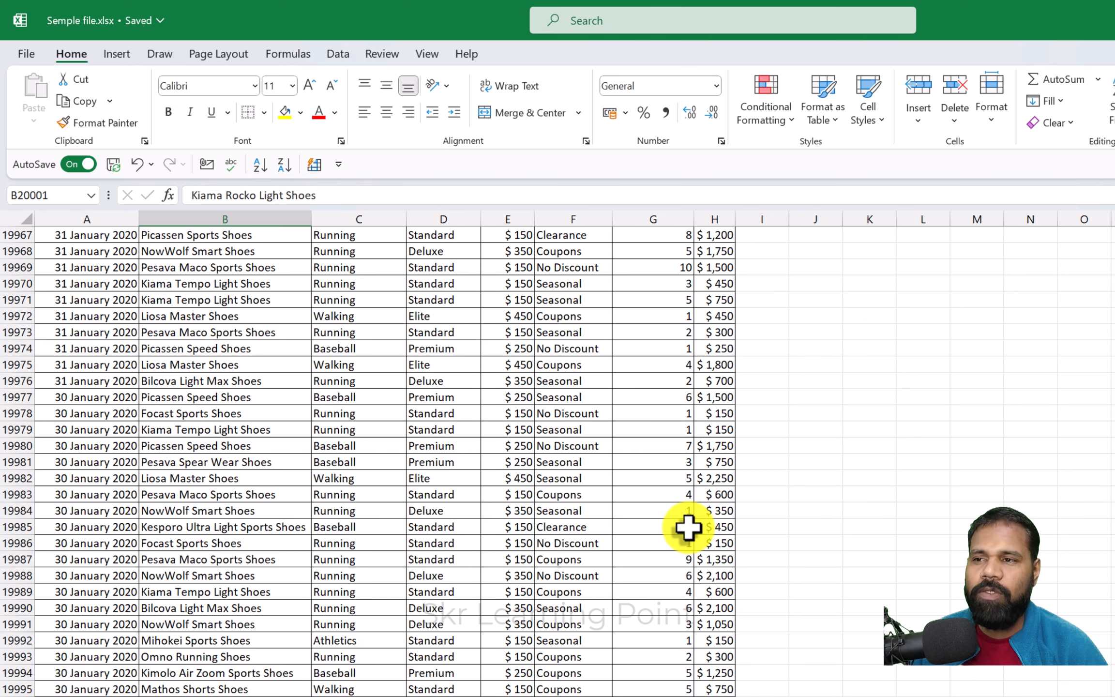
key("ctrl+shift+Up")
key("shift+Left")
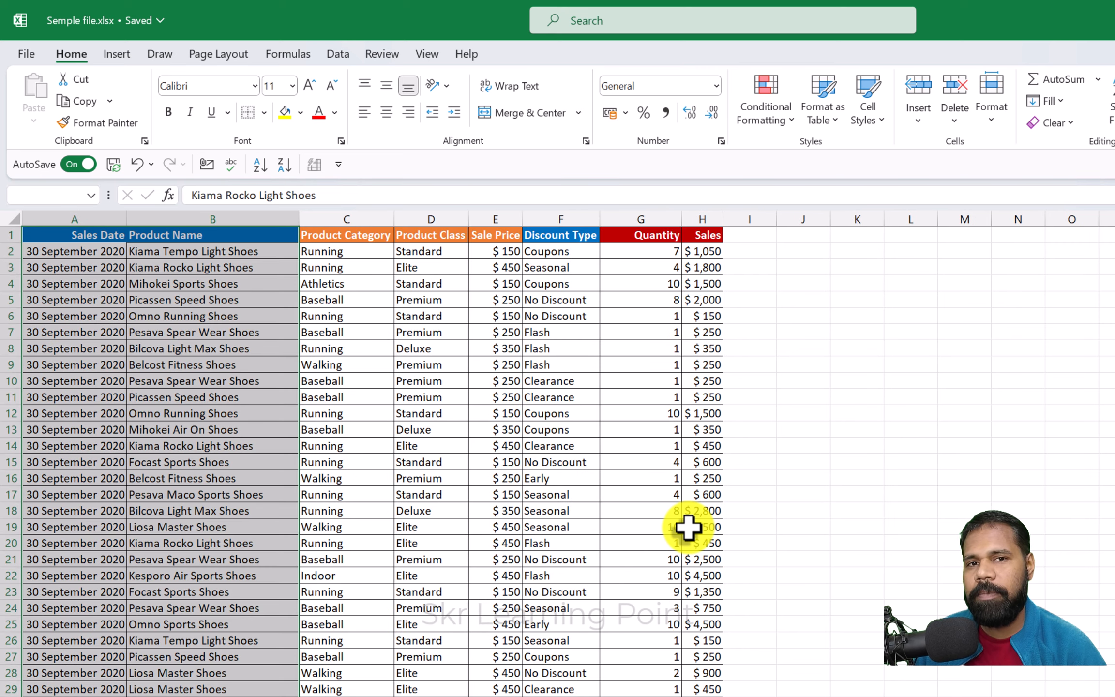
key("ctrl+Up")
key("Left")
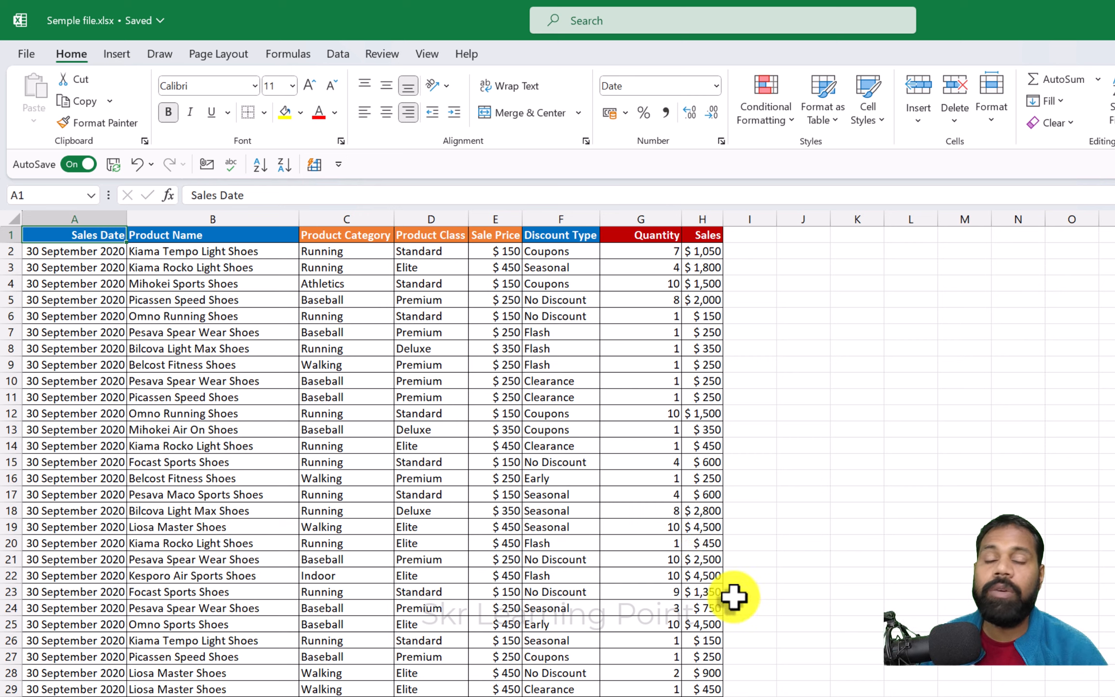
Step: Try the Percent Style on the entire Quantity column and undo the format change
left_click(304, 349)
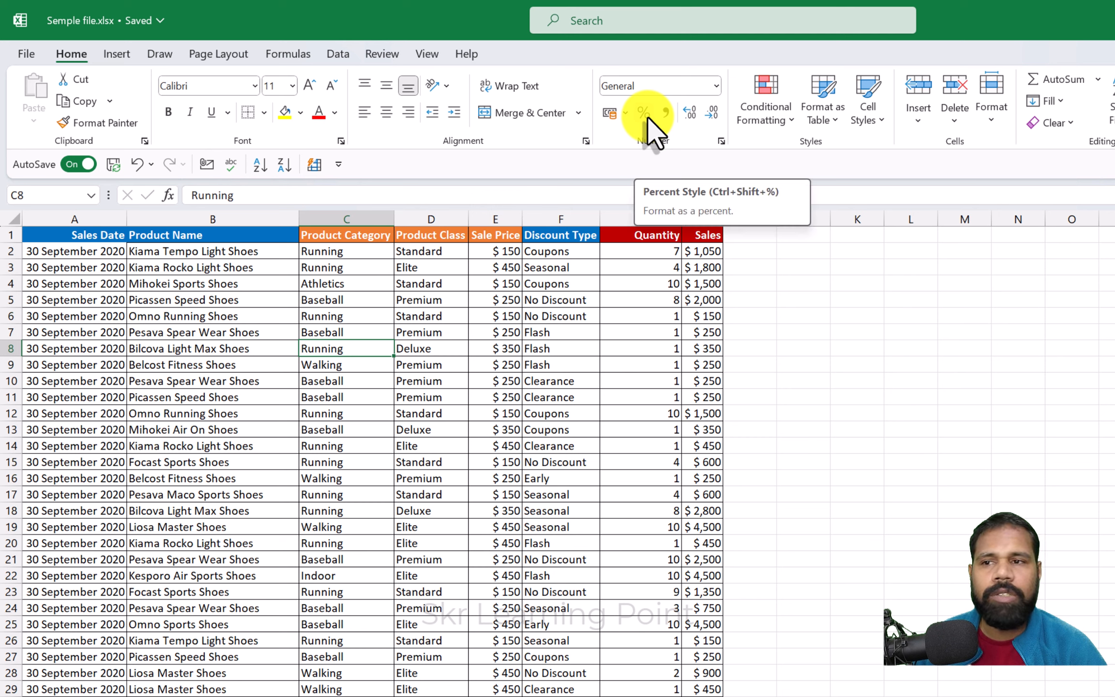
left_click(652, 238)
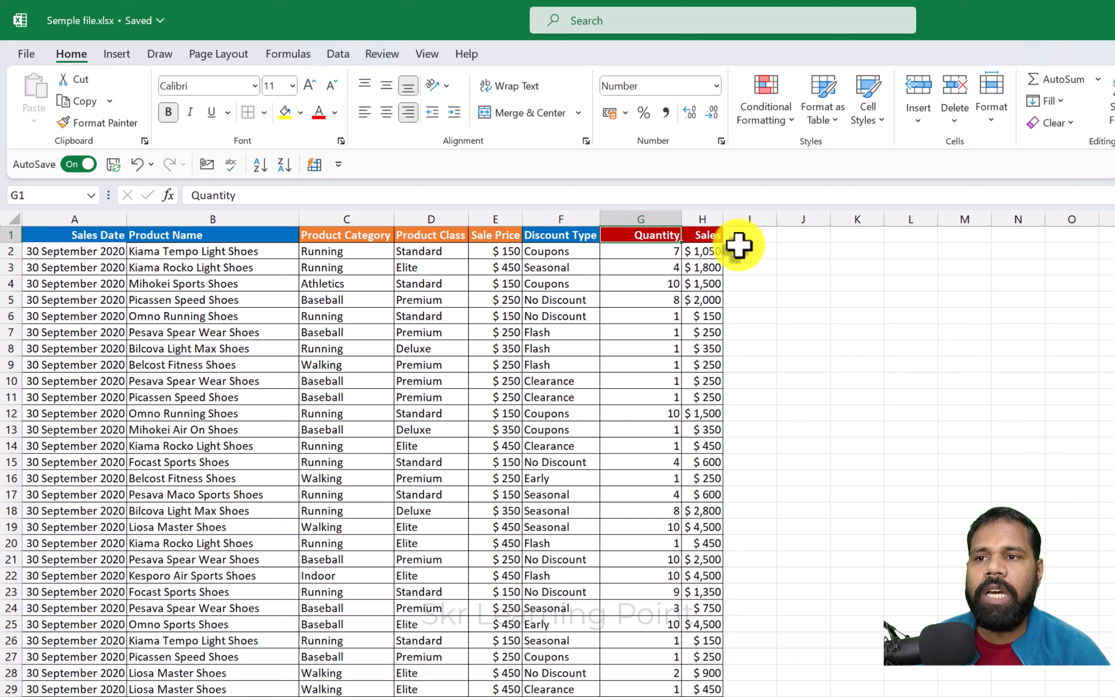
left_click(646, 218)
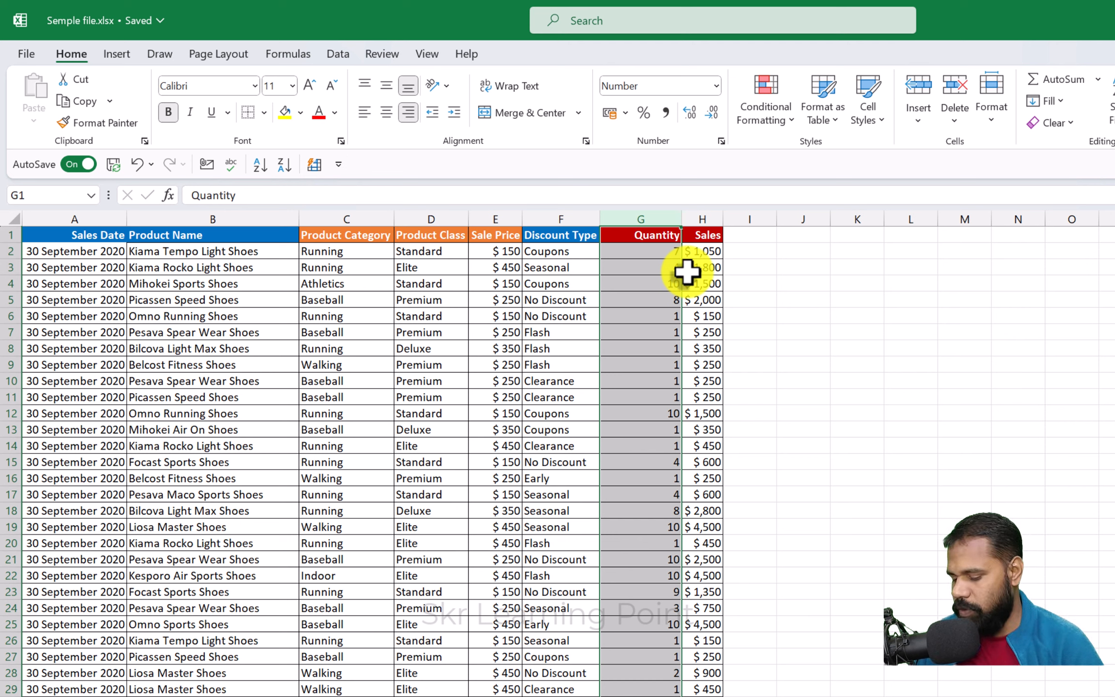
key("ctrl+shift+5")
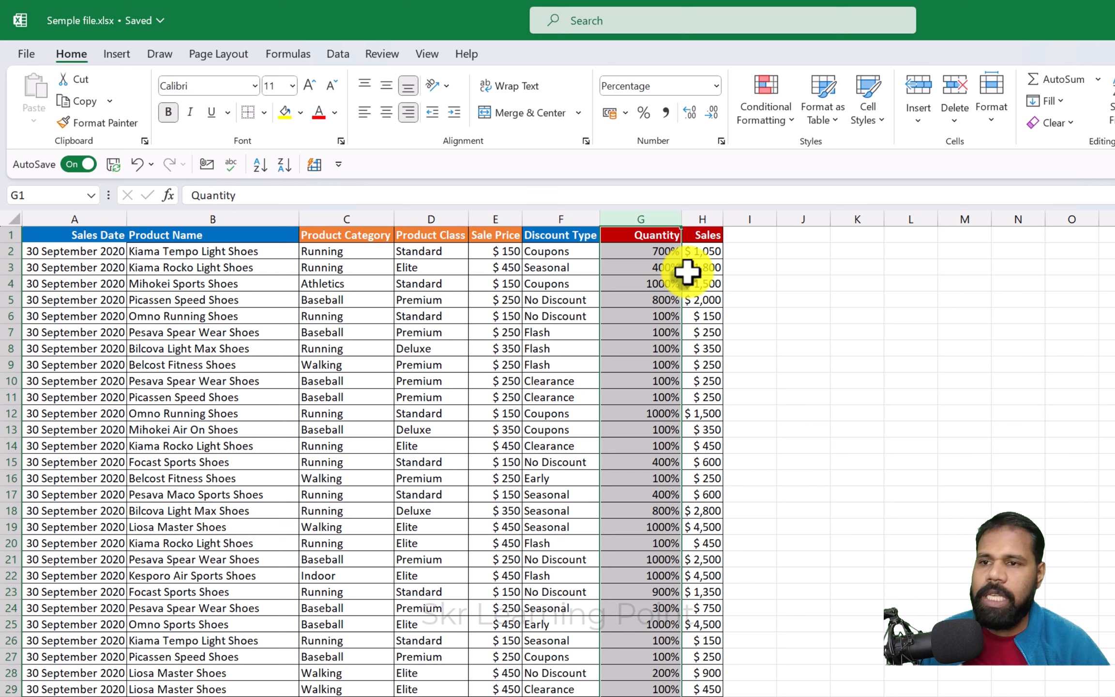
key("ctrl+z")
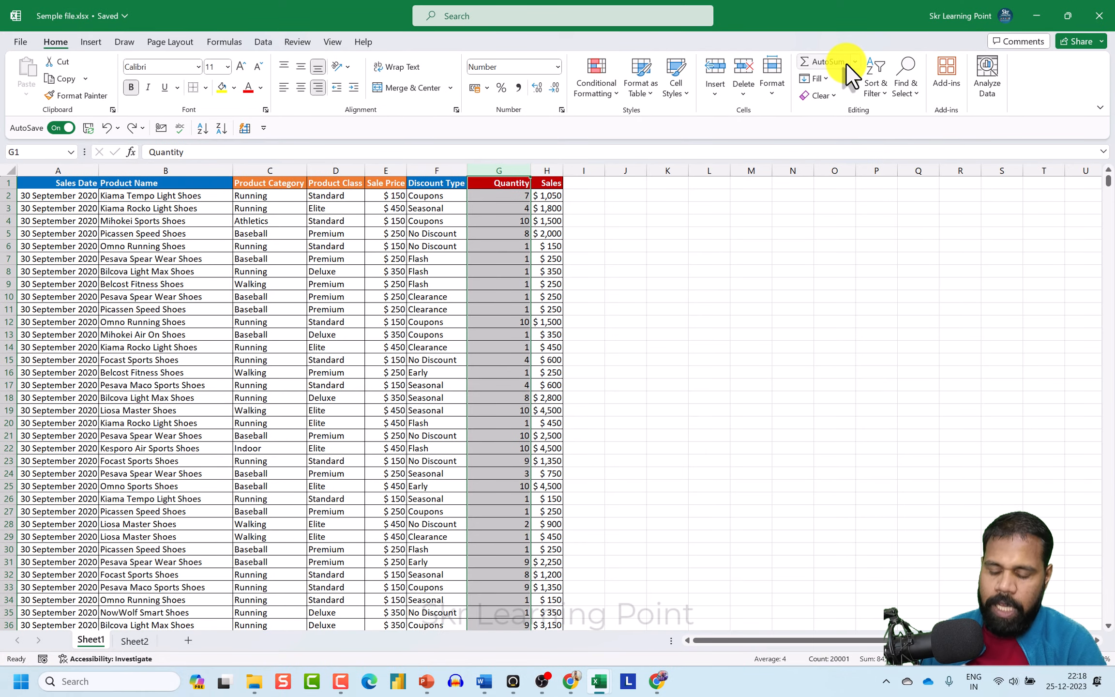
Step: Show the ribbon's keyboard access hints, dismiss them and select cell F13
key("alt")
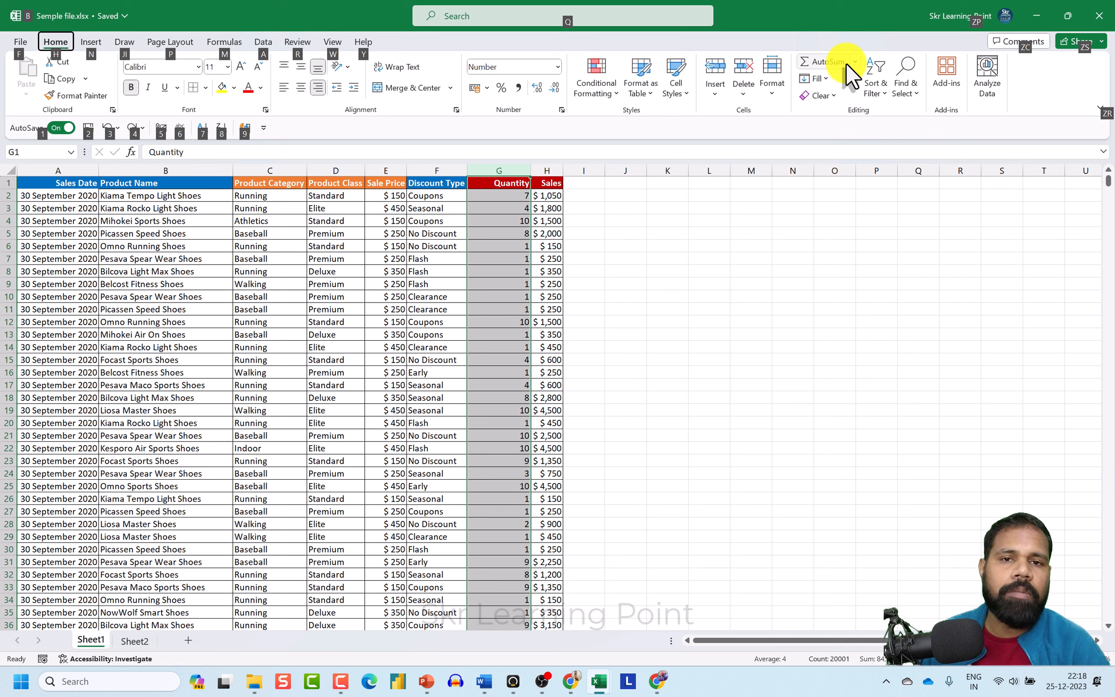
key("Escape")
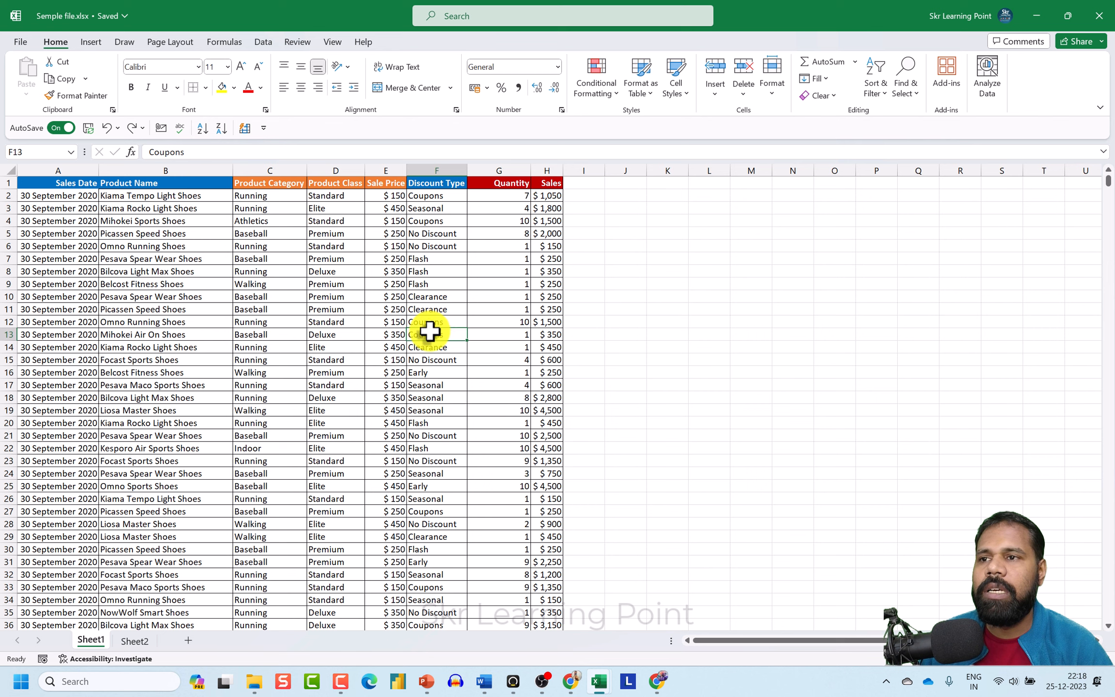
left_click(428, 333)
Step: With cell C7 selected, review the Sort & Filter options, close them without applying any and select cell G10
left_click(302, 254)
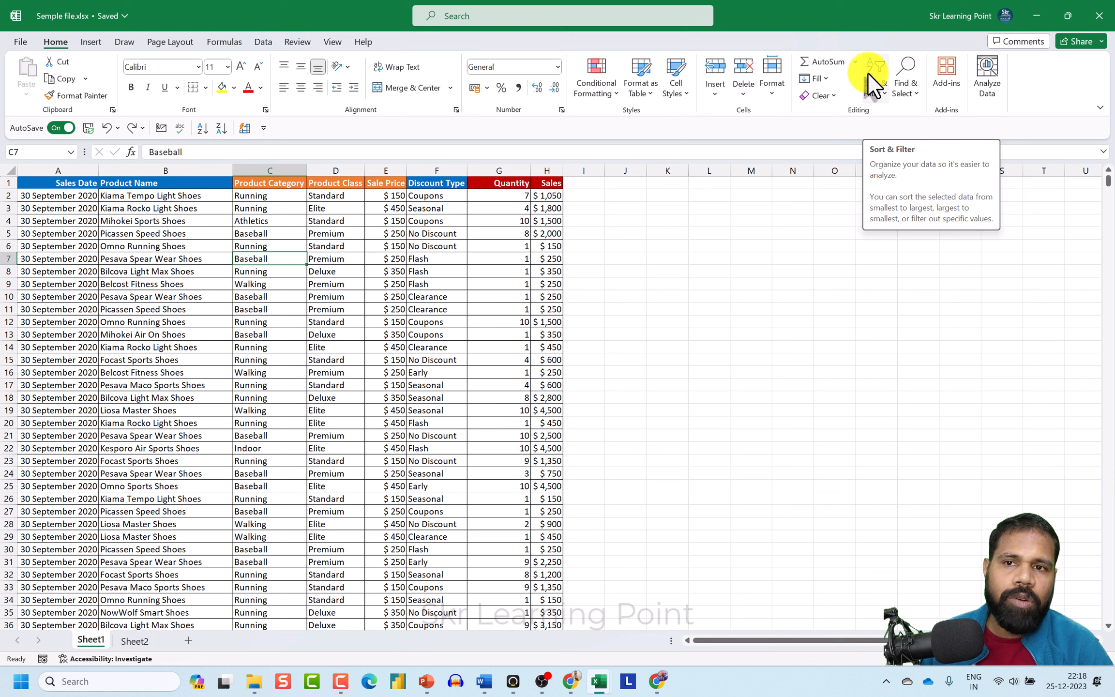
left_click(878, 94)
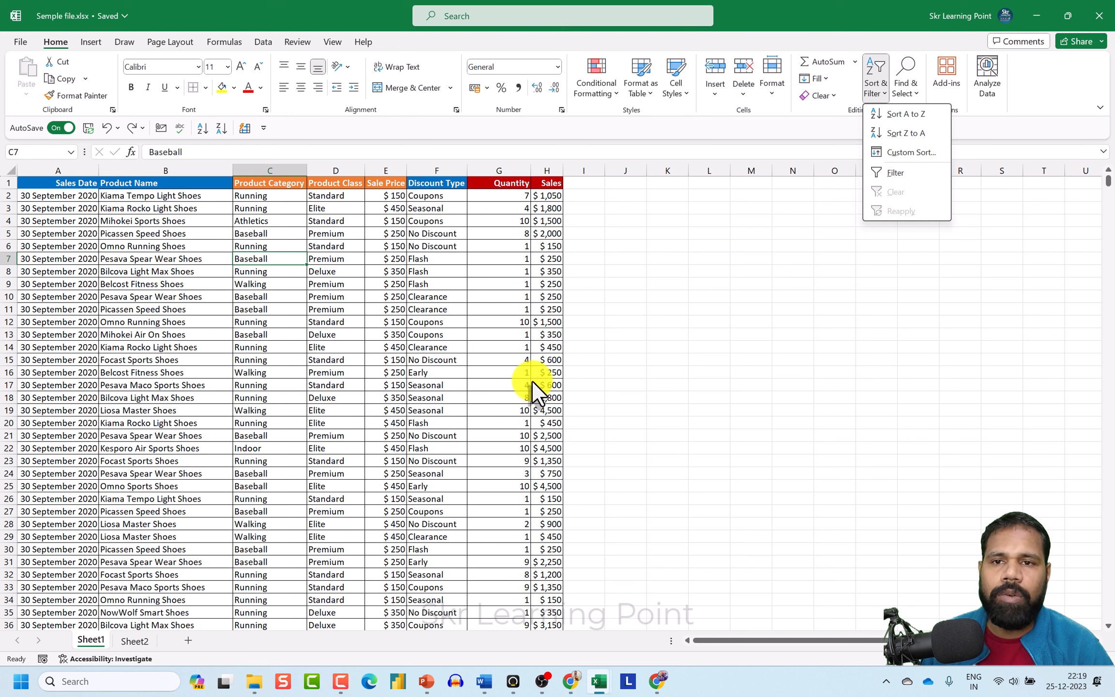
left_click(743, 362)
left_click(499, 294)
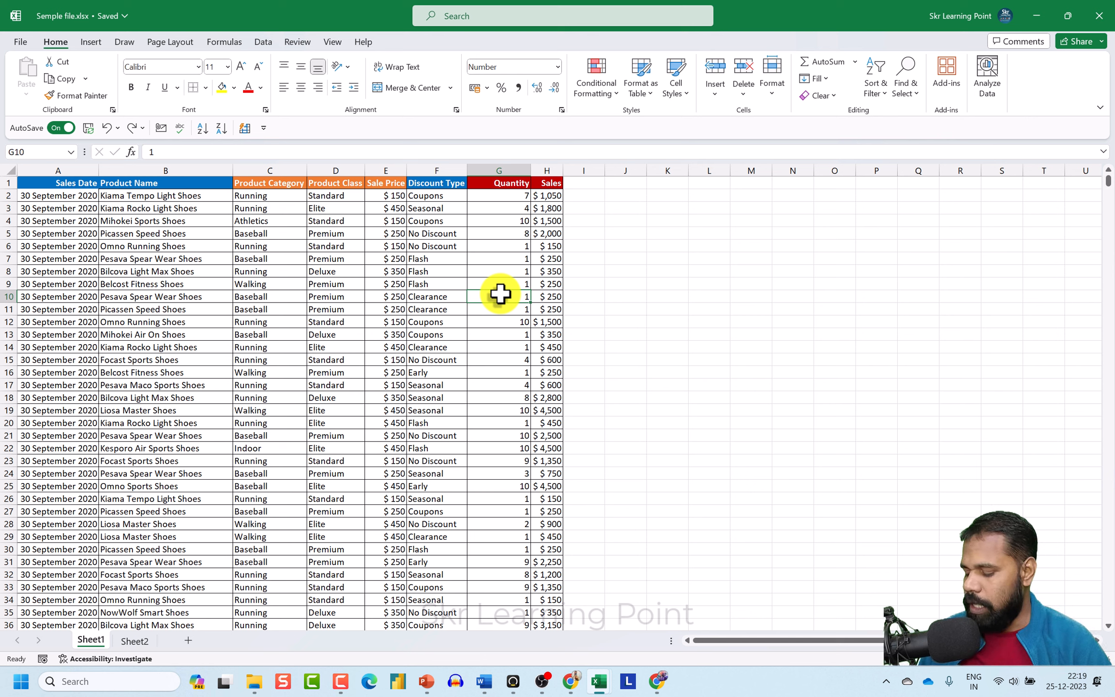
Step: Search Excel Help for "Excel Shortcut" and open the "Keyboard shortcuts in Excel" support article
key("F1")
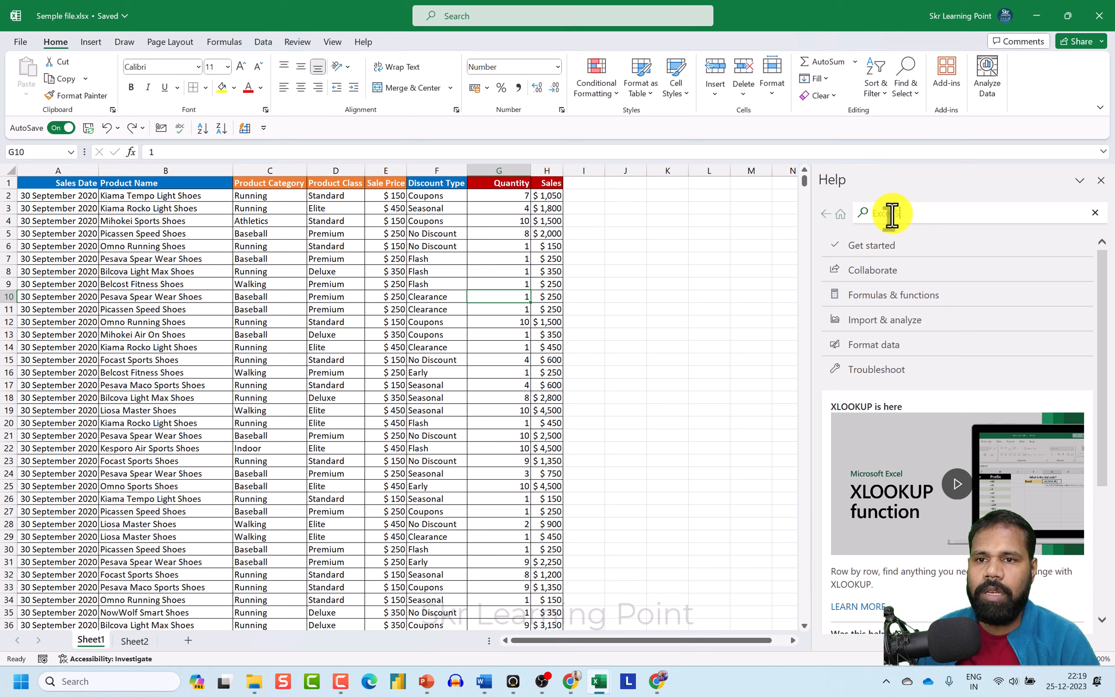
type("hortcu")
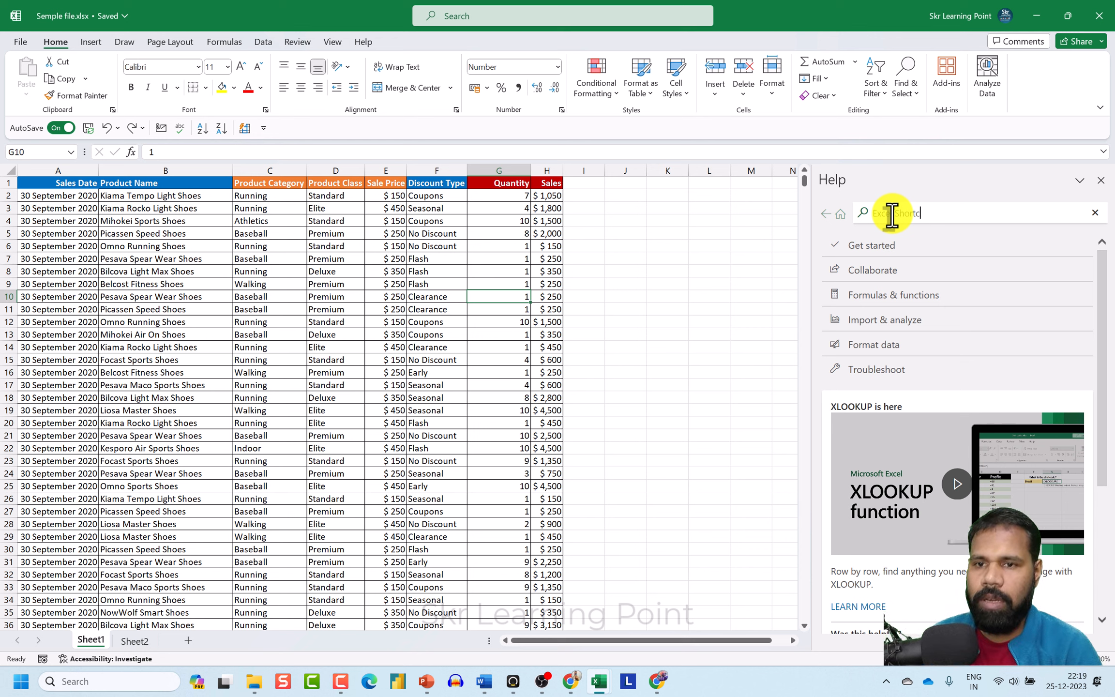
type("t")
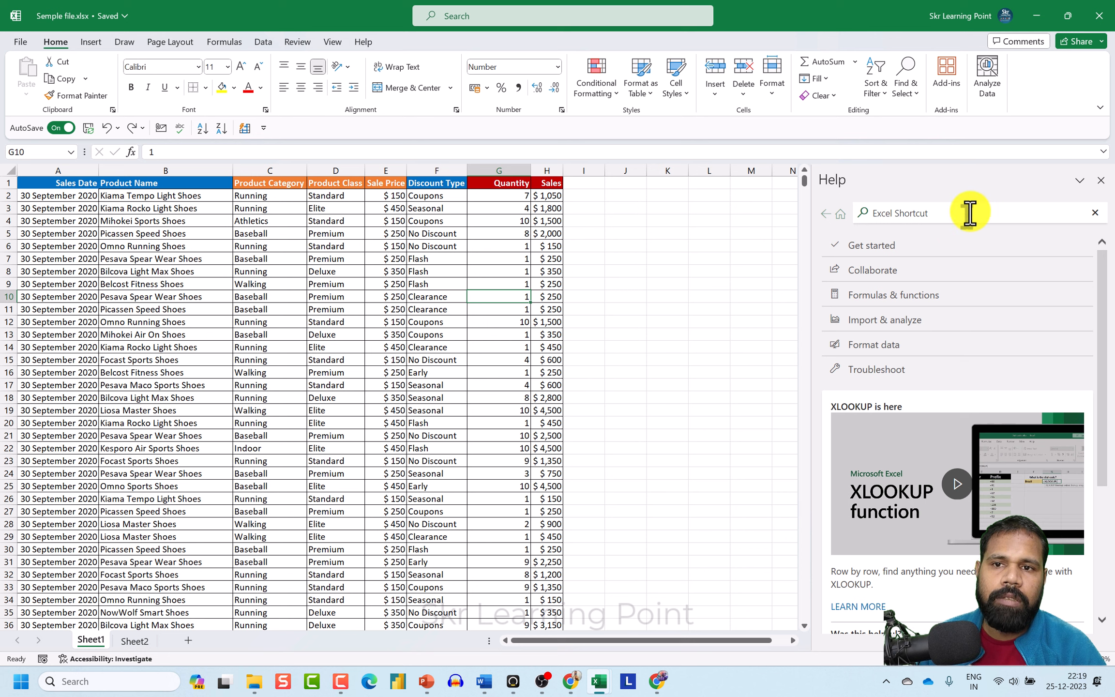
key("Return")
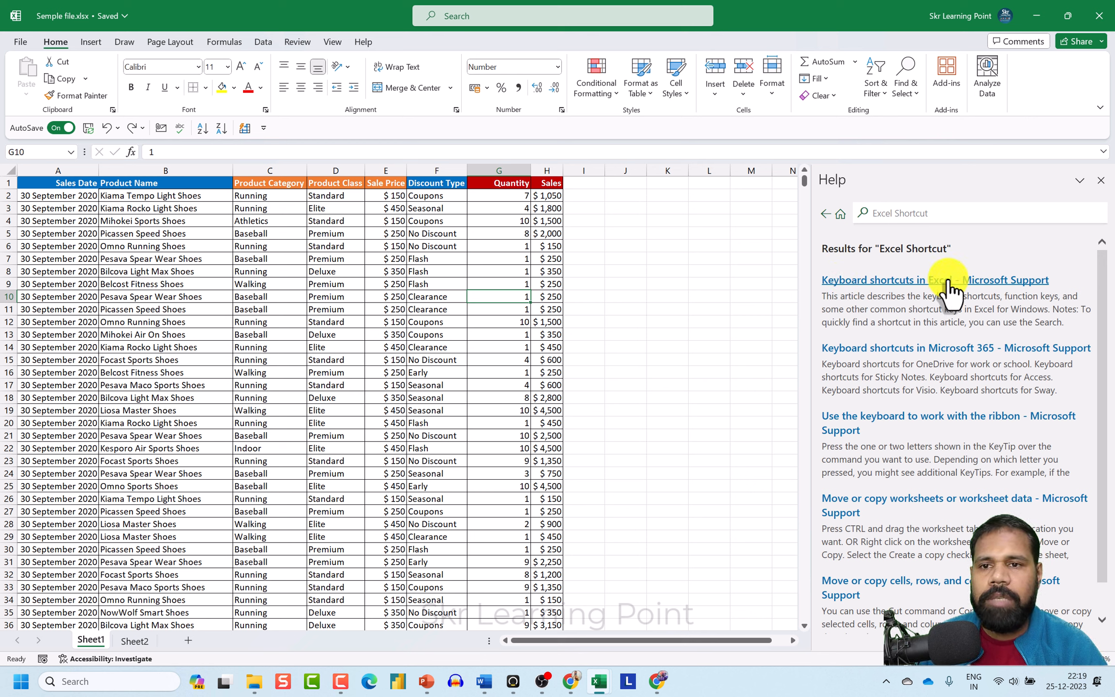
left_click(949, 282)
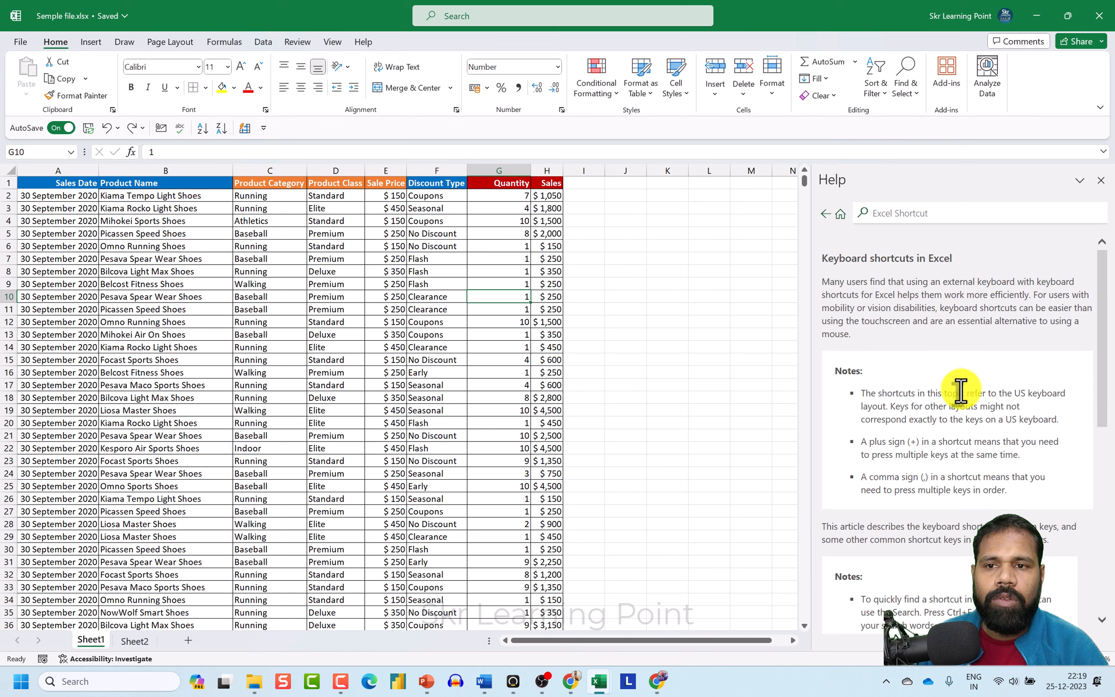
Step: Open the article's "Keyboard shortcuts for navigating in cells" section from its topic list and read through the shortcut table
scroll(893, 289, "down", 6)
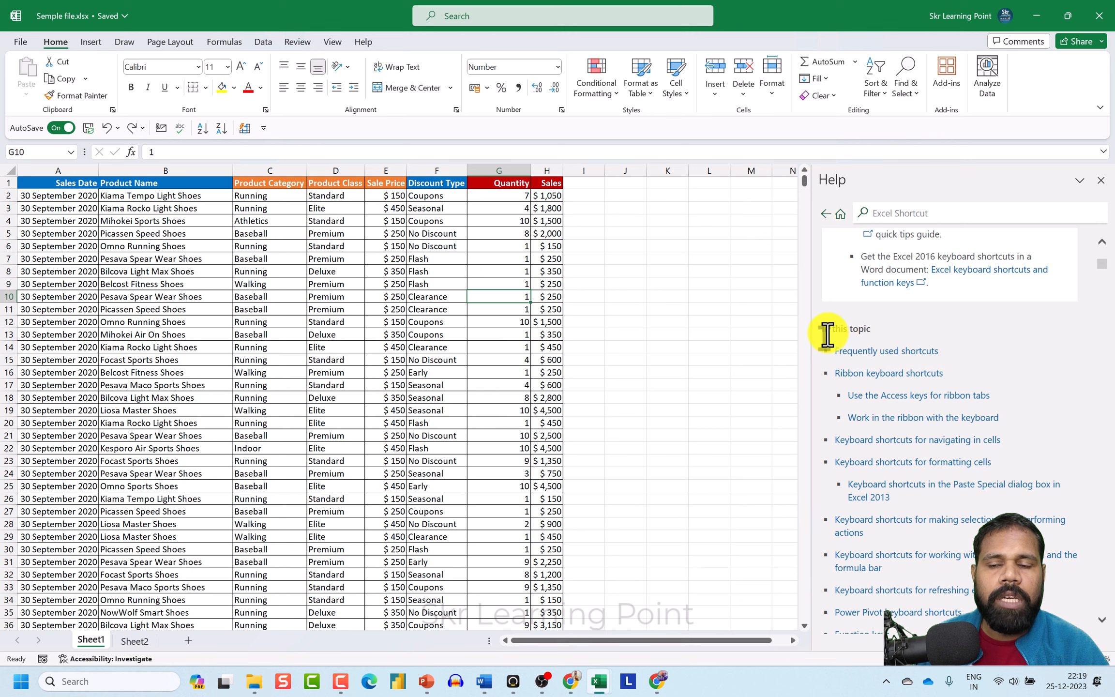
left_click_drag(822, 330, 869, 330)
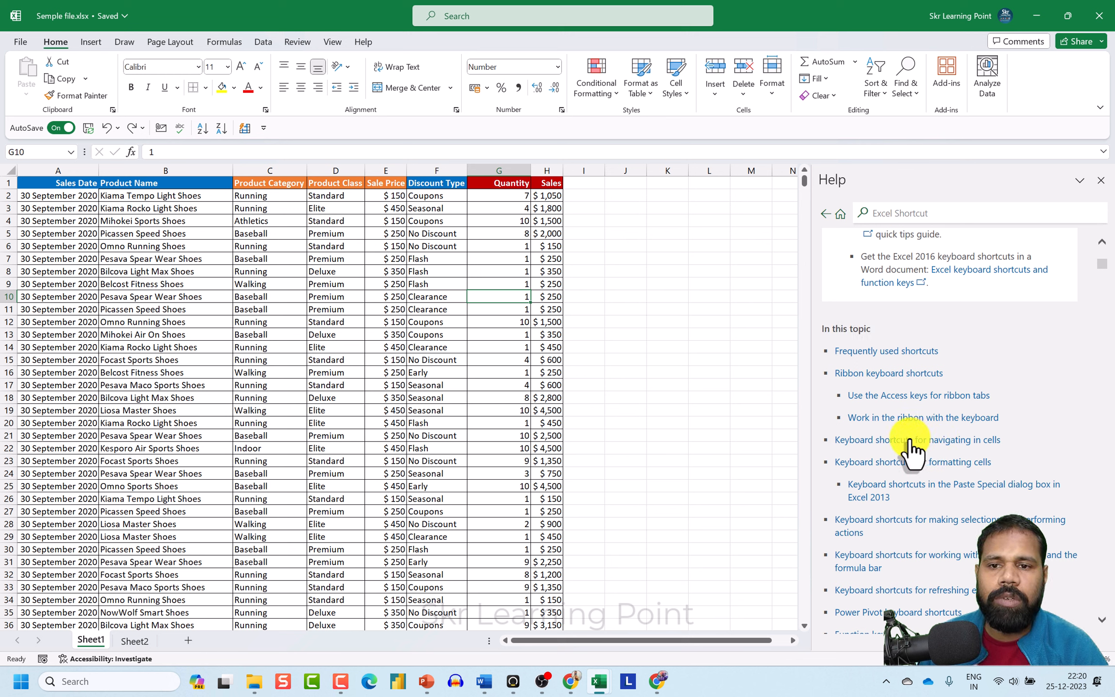
left_click(910, 441)
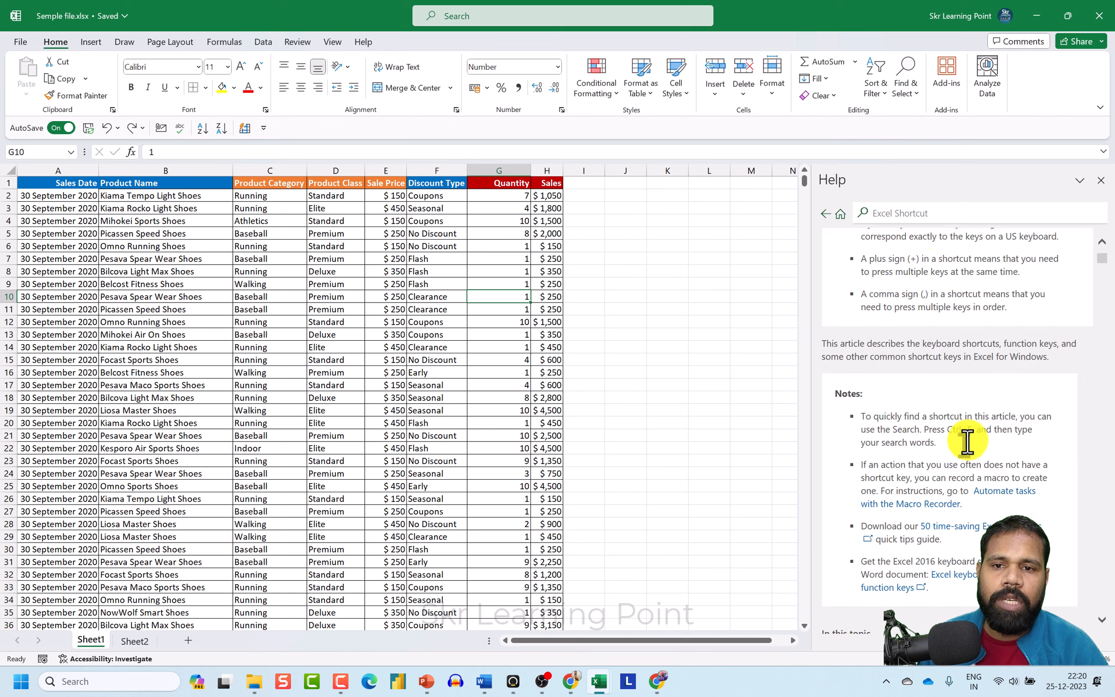
scroll(991, 436, "down", 4)
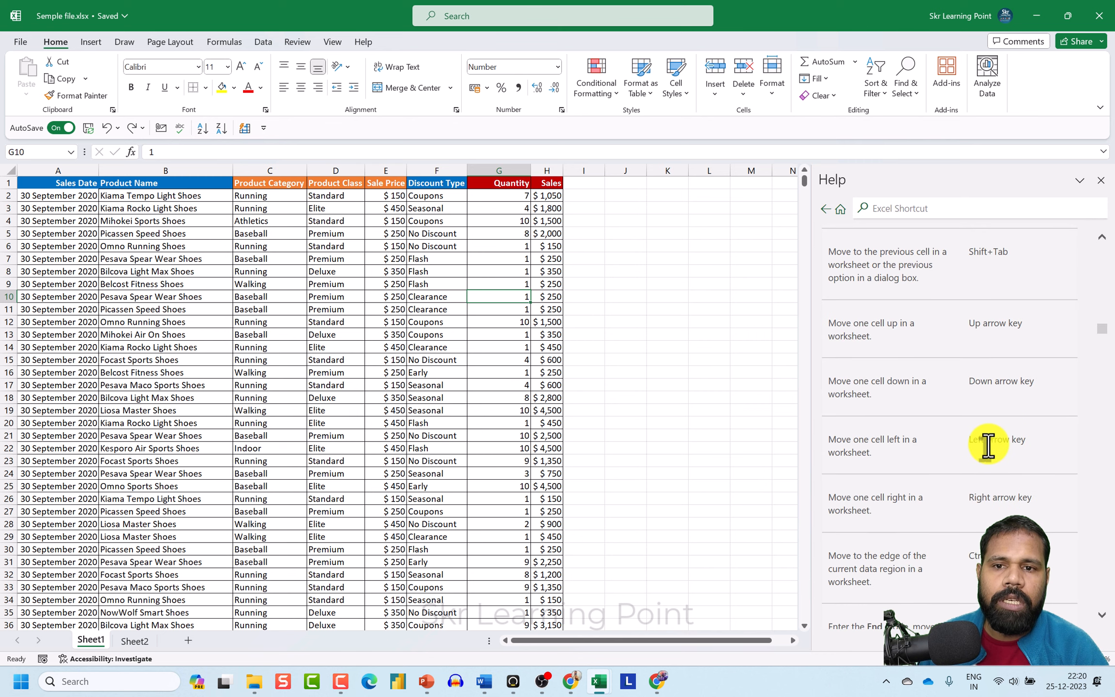
scroll(1011, 428, "down", 6)
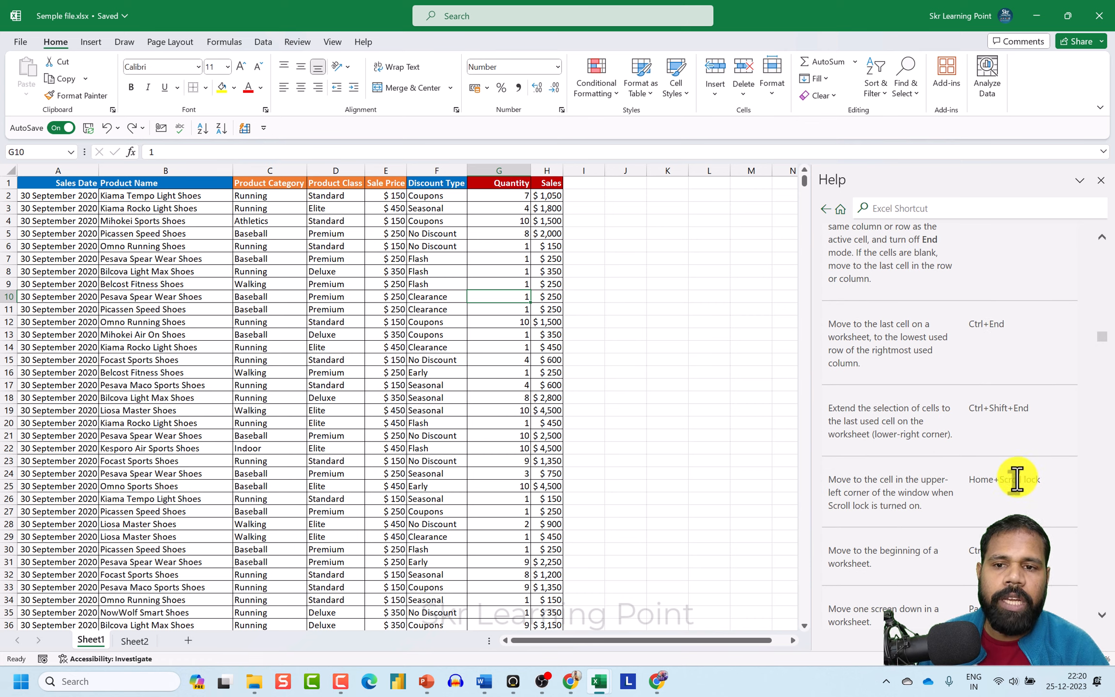
scroll(1012, 484, "down", 6)
scroll(1009, 493, "down", 4)
scroll(1004, 478, "up", 15)
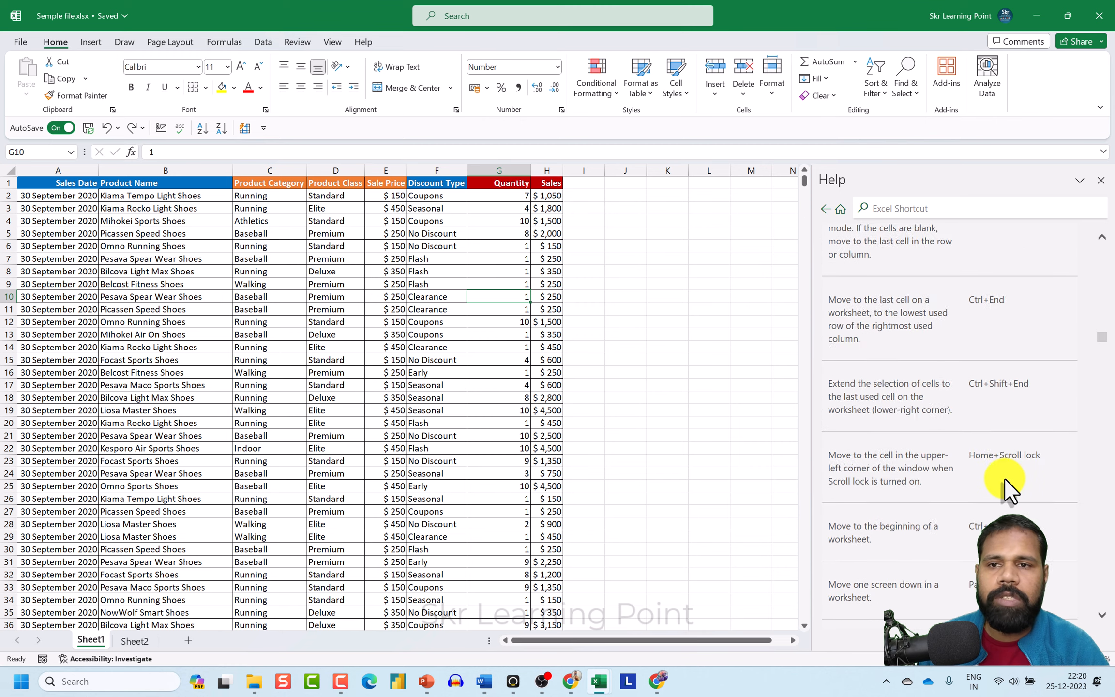
Step: Go back from the cell navigation section and look over the article's introduction and "In this topic" list
left_click(828, 213)
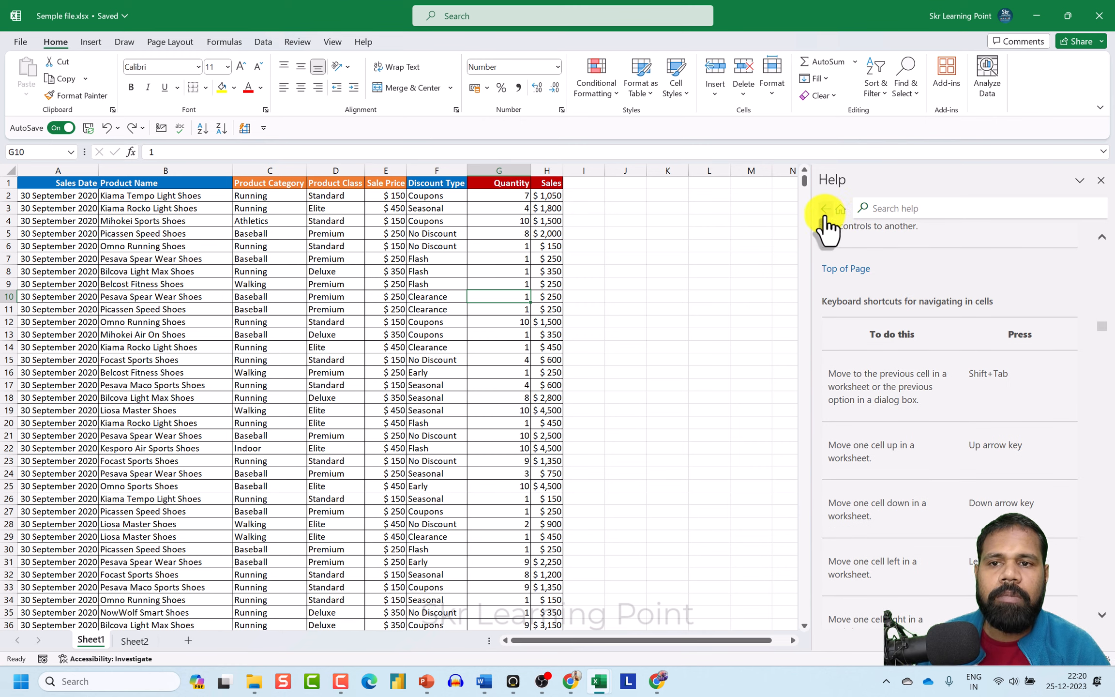
scroll(949, 532, "down", 20)
scroll(908, 466, "up", 20)
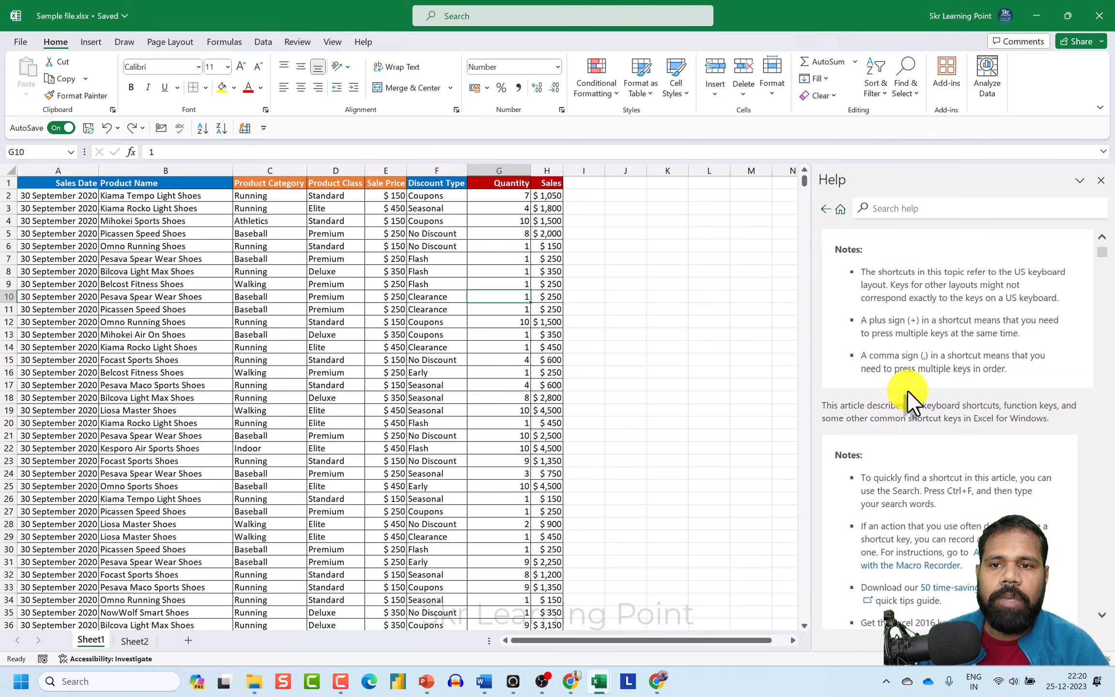
scroll(909, 392, "down", 5)
scroll(908, 393, "down", 4)
scroll(886, 324, "up", 3)
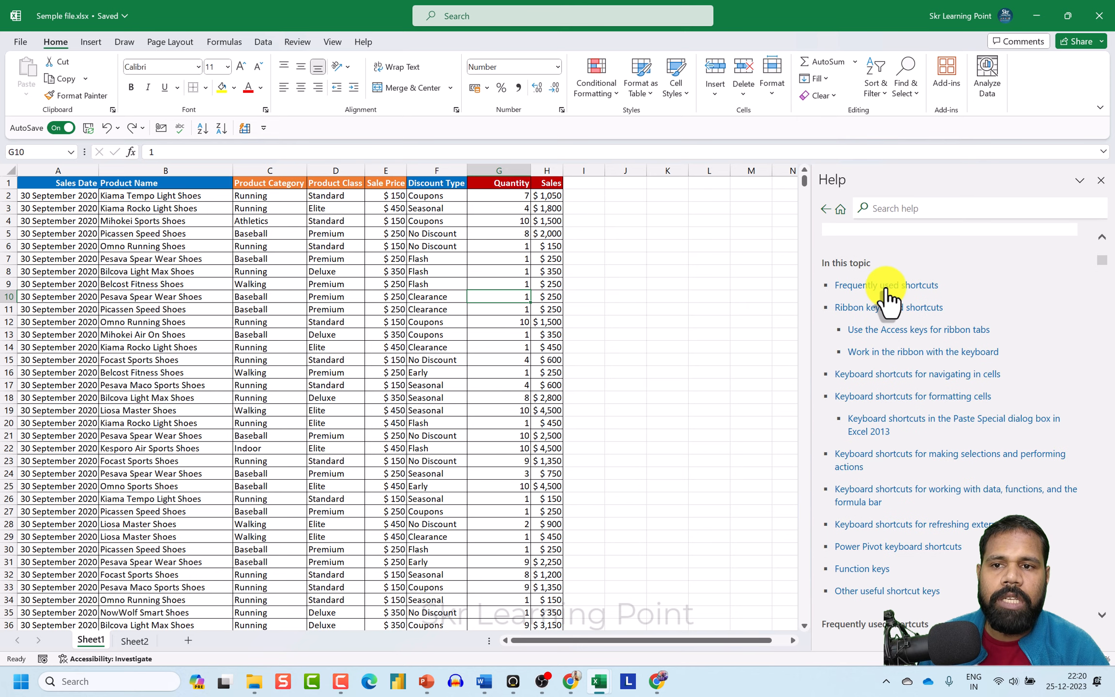
scroll(886, 290, "up", 3)
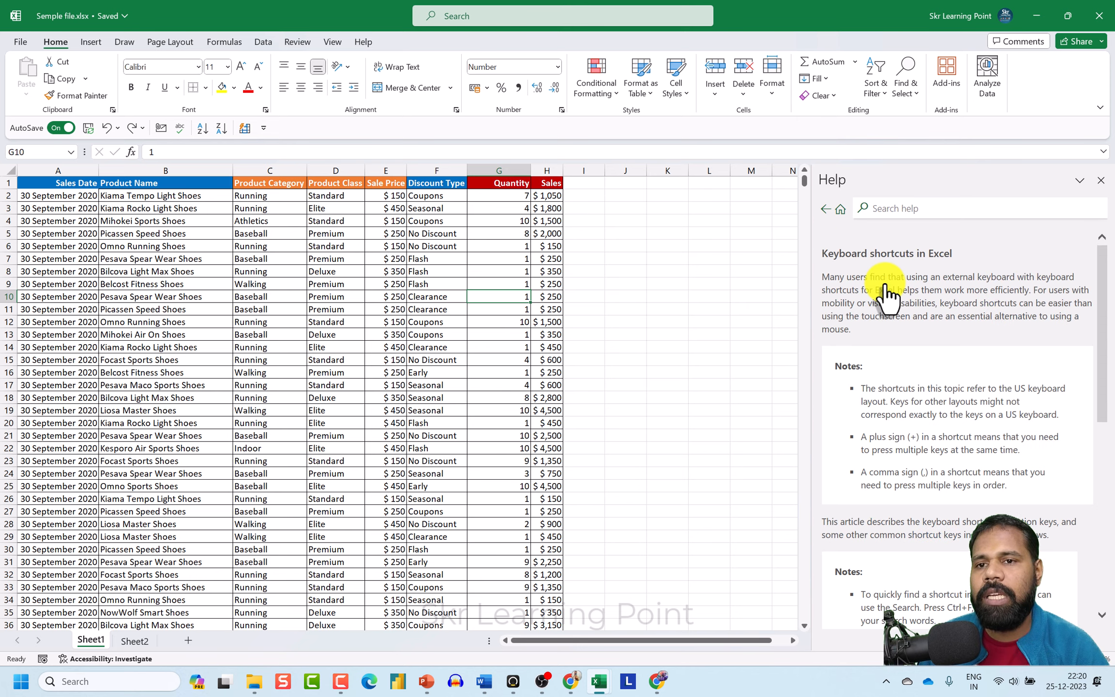
Step: Read through the article's "Frequently used shortcuts" table down to the "Ribbon keyboard shortcuts" section
scroll(966, 443, "down", 5)
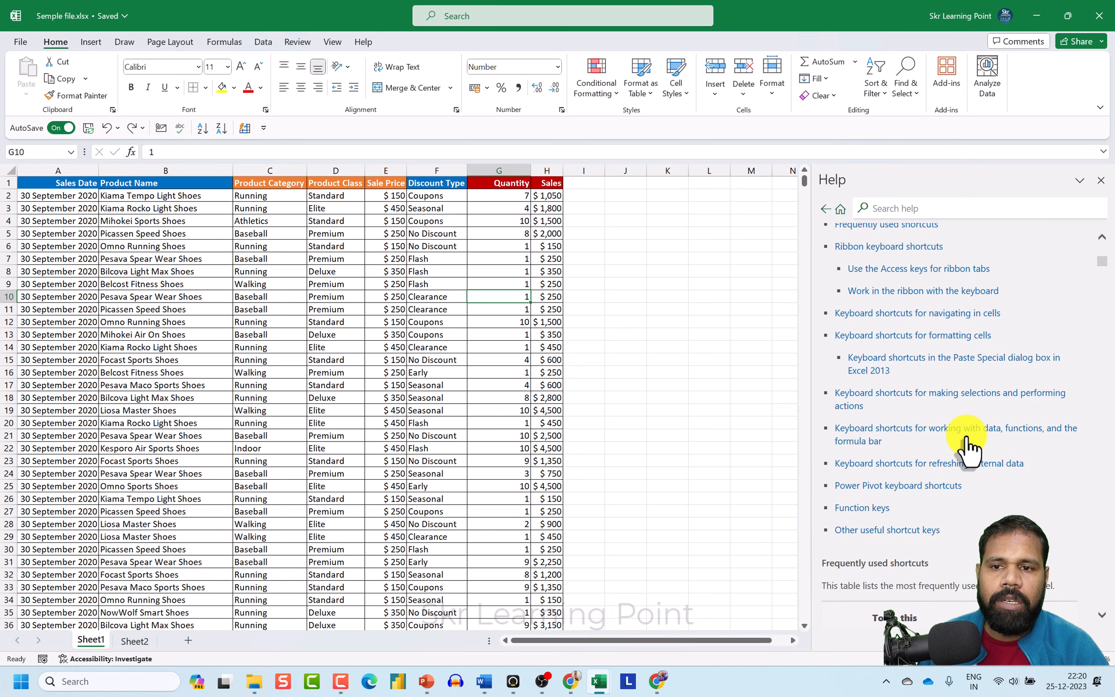
scroll(966, 434, "up", 4)
scroll(966, 435, "down", 8)
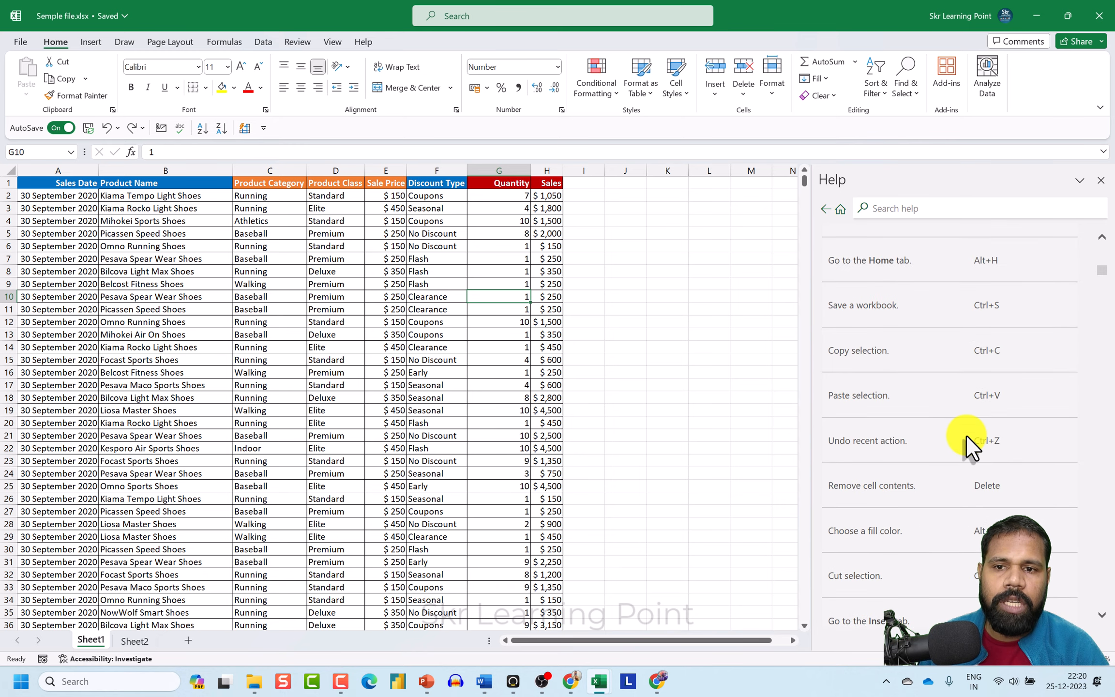
scroll(971, 416, "down", 5)
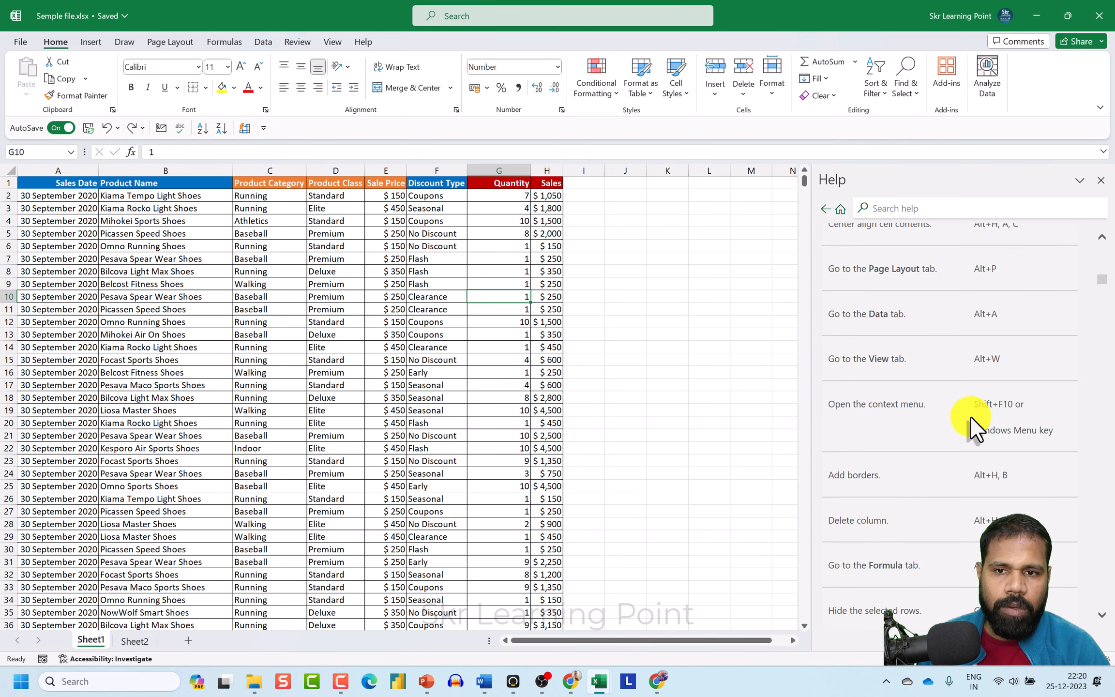
scroll(923, 441, "down", 5)
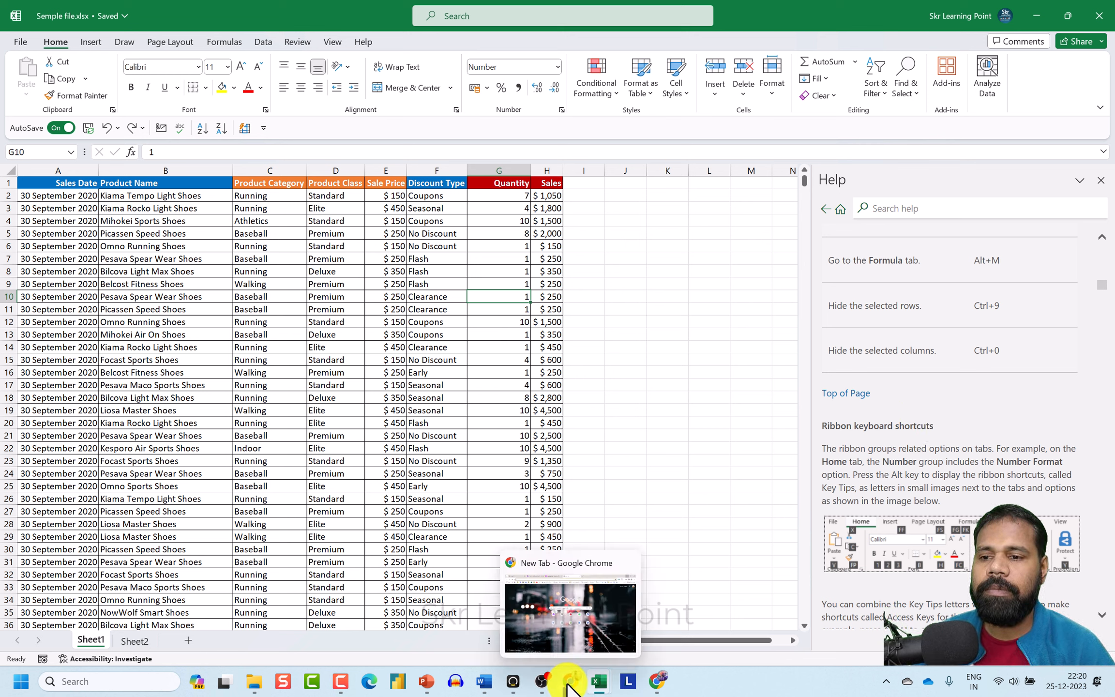
left_click(342, 685)
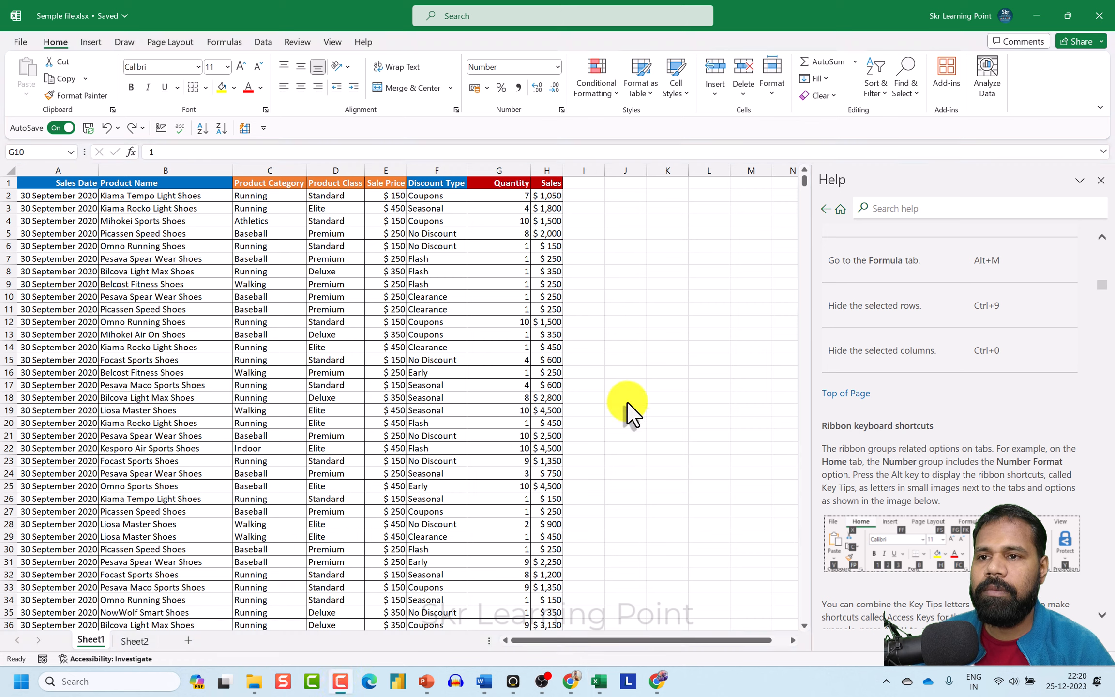